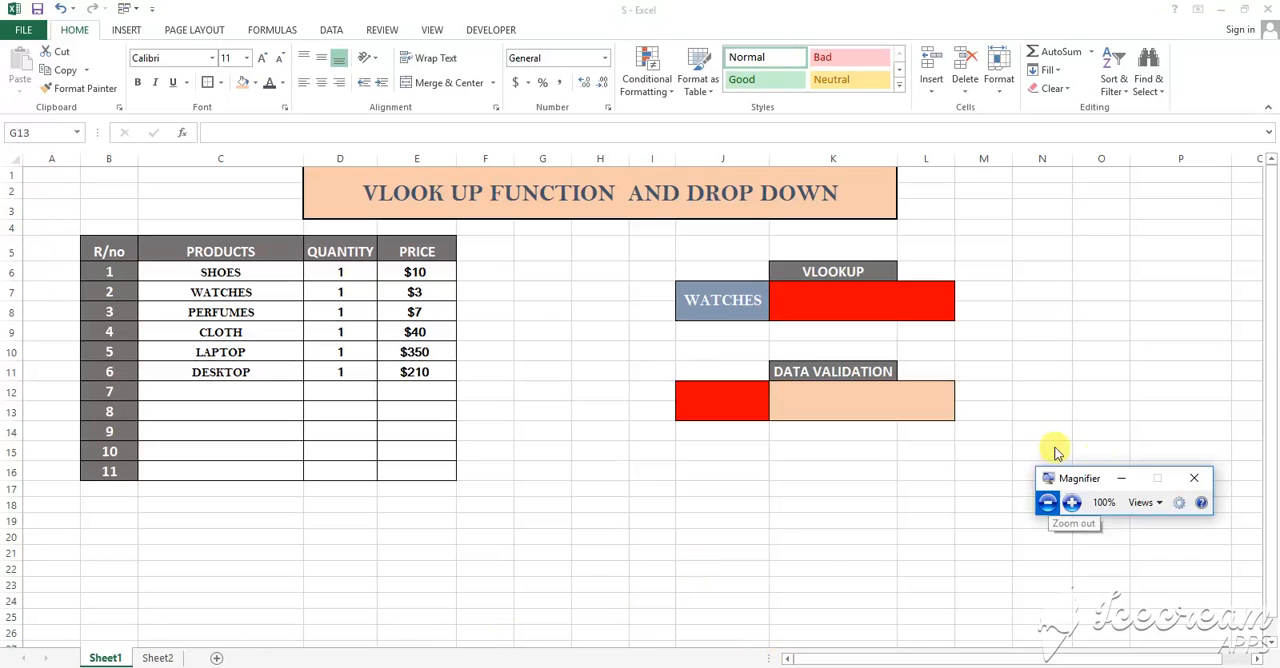
{"action": "left_click", "coordinate": [1062, 504]}
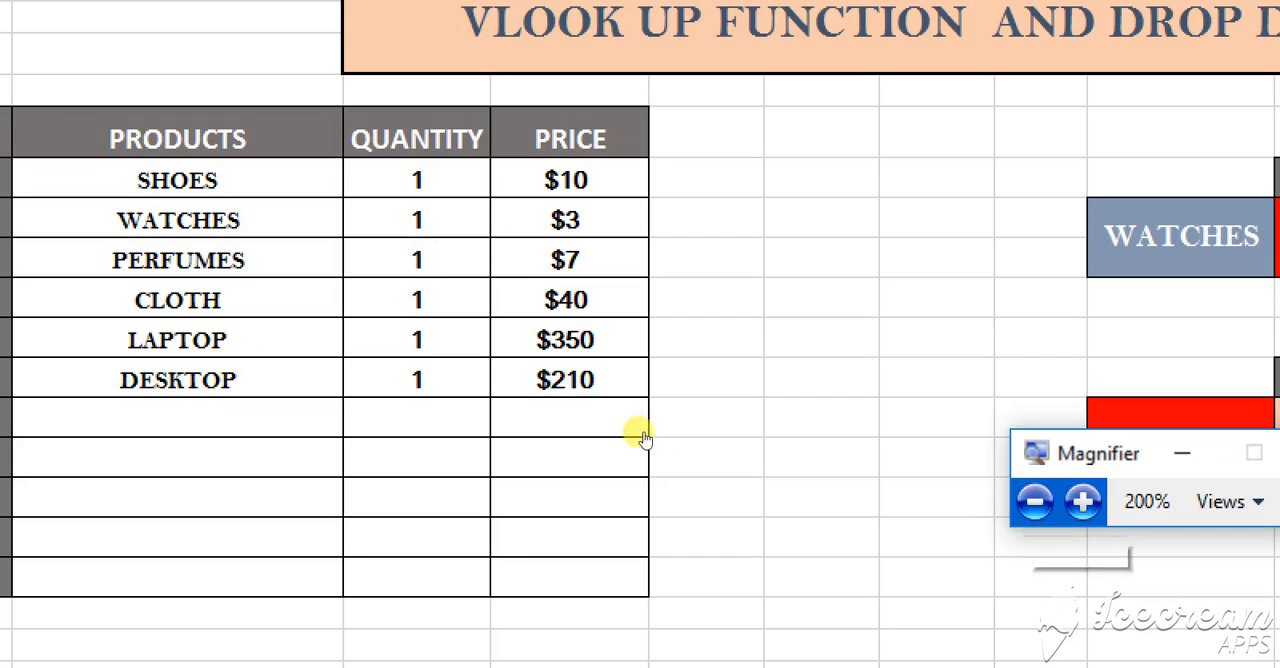
{"action": "key", "text": "super+minus"}
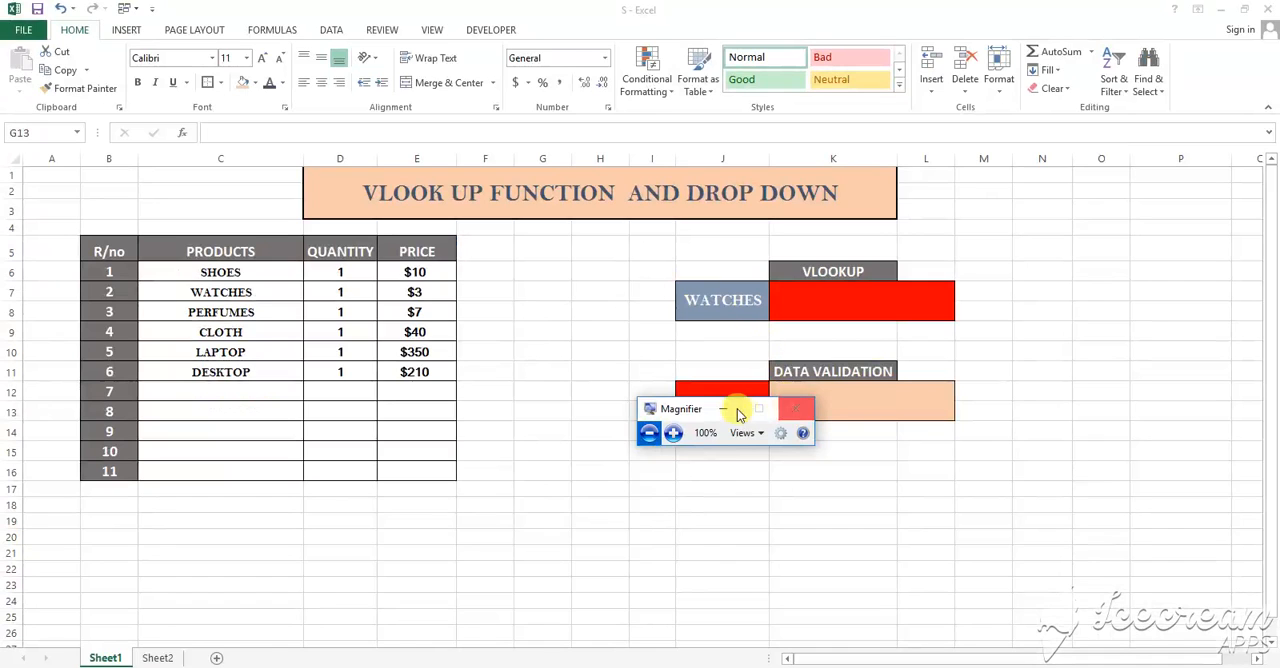
{"action": "left_click_drag", "start_coordinate": [694, 410], "coordinate": [1120, 595]}
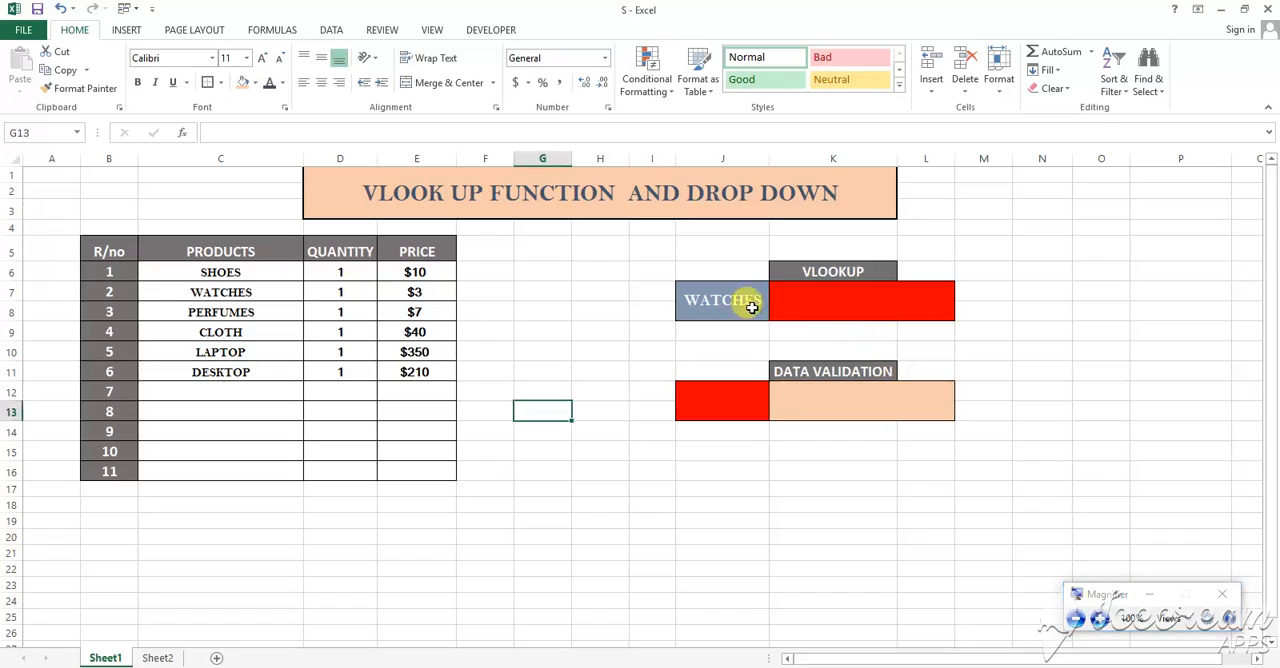
{"action": "left_click", "coordinate": [251, 312]}
{"action": "left_click_drag", "start_coordinate": [255, 276], "coordinate": [276, 345]}
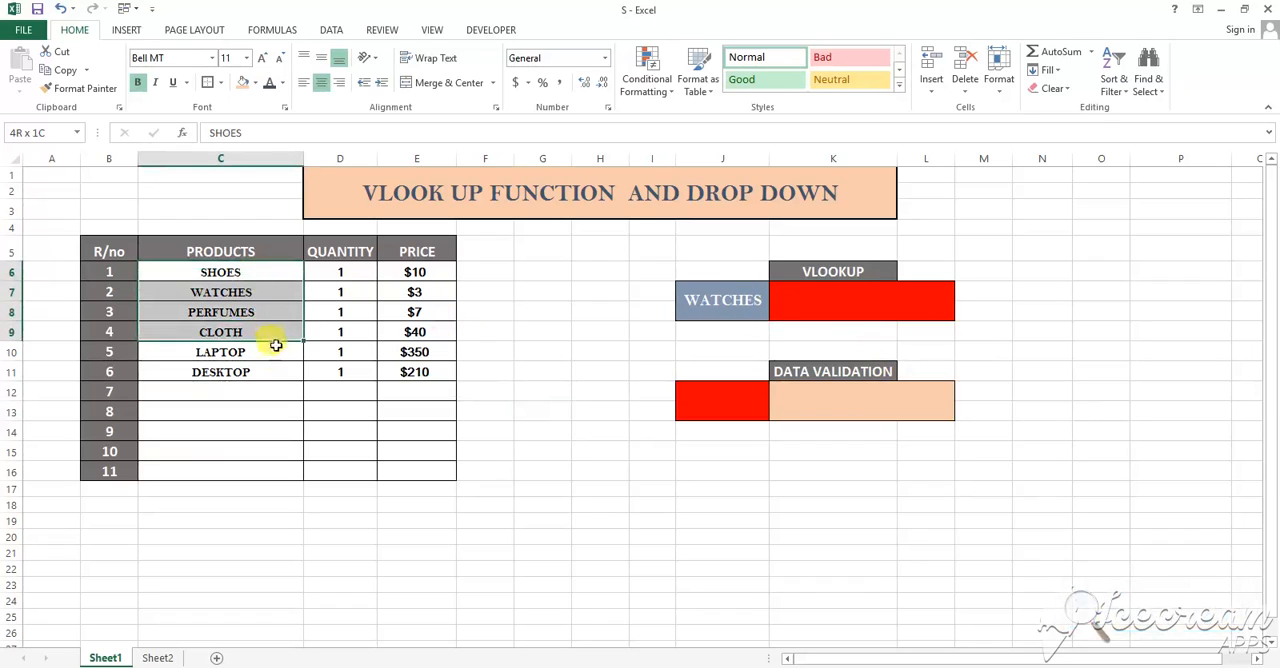
Start a VLOOKUP formula in the red cell K7 with the product cell J7 as the lookup value
{"action": "left_click", "coordinate": [815, 306]}
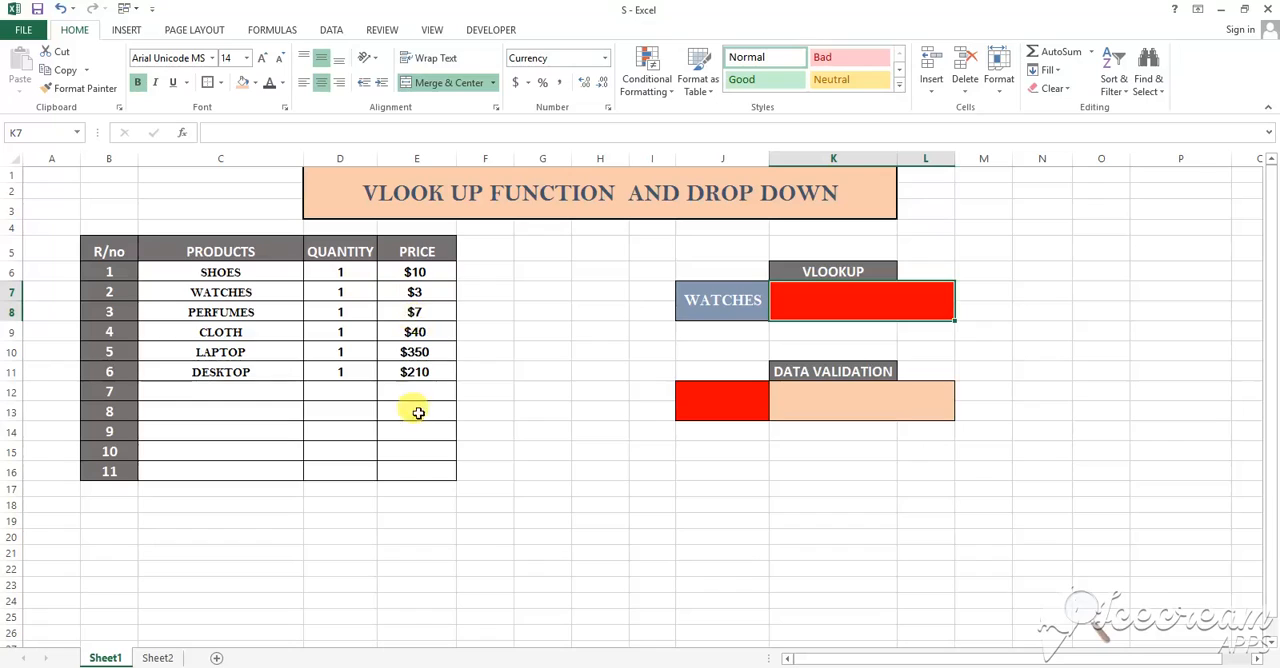
{"action": "left_click", "coordinate": [814, 305]}
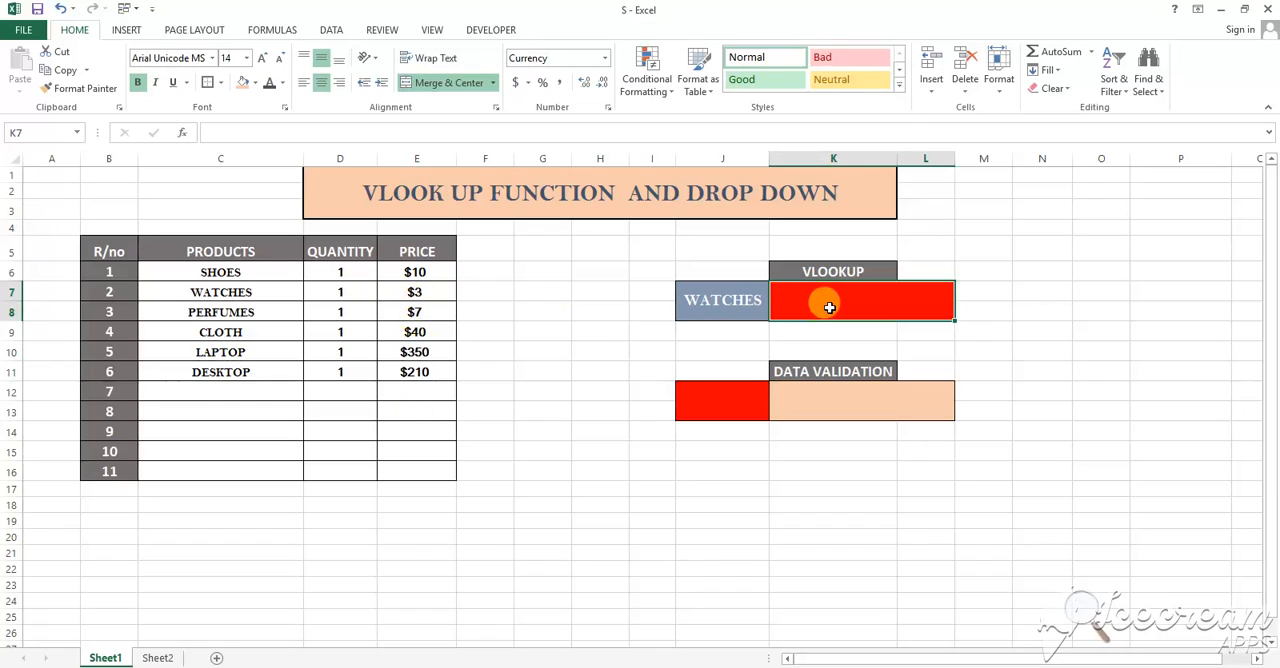
{"action": "type", "text": "="}
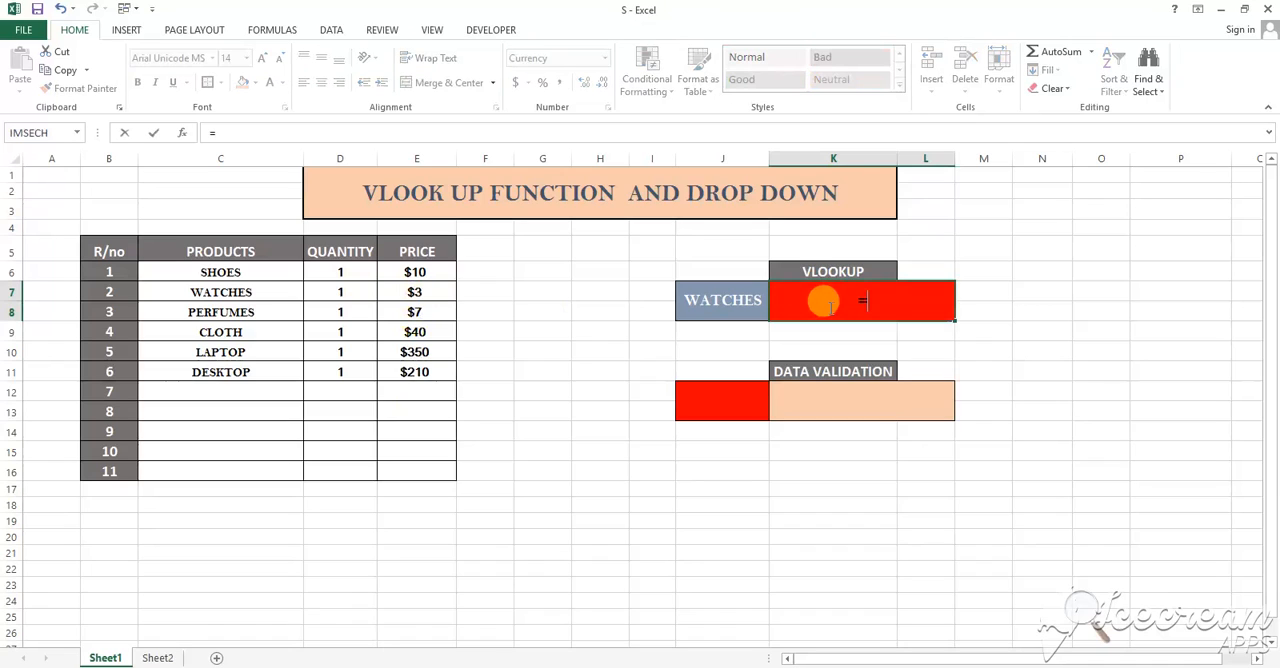
{"action": "type", "text": "VLOOK"}
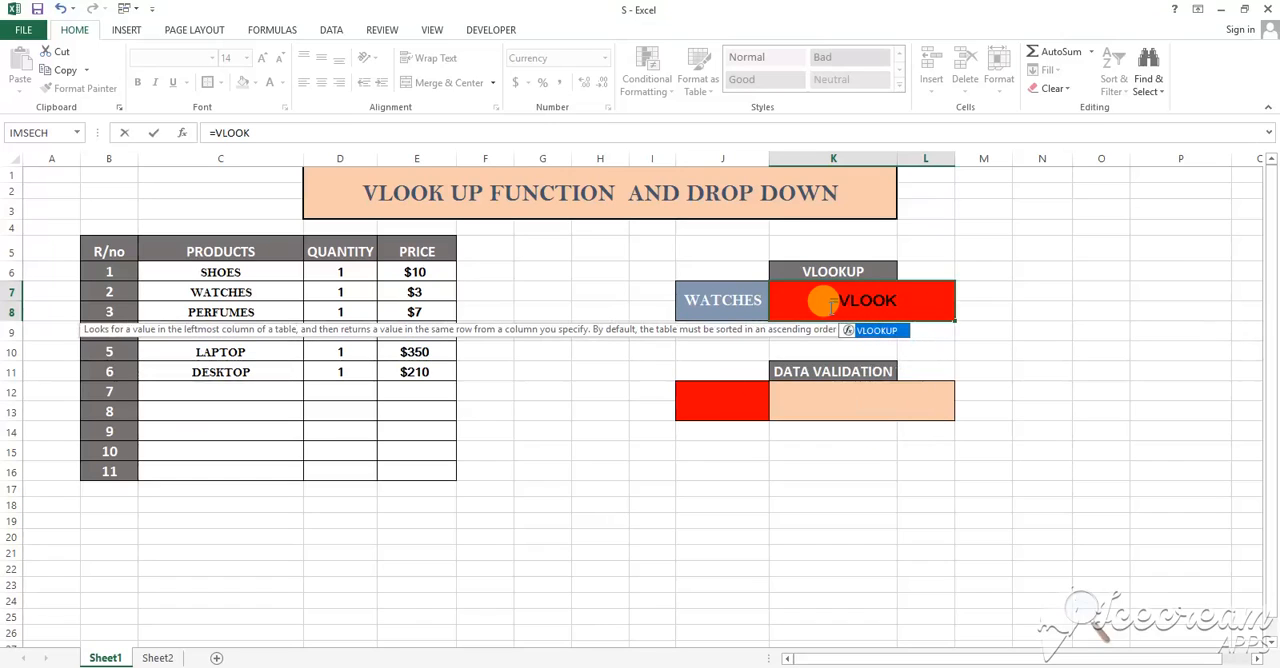
{"action": "type", "text": "UP("}
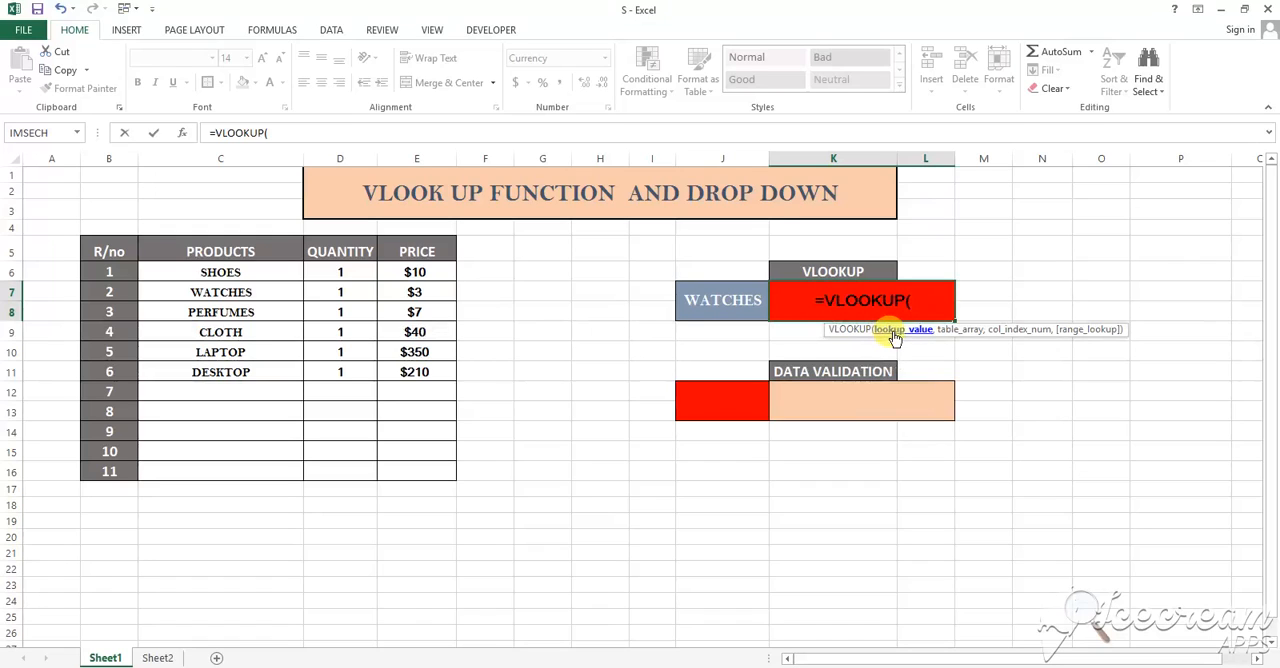
{"action": "left_click", "coordinate": [1088, 606]}
{"action": "left_click", "coordinate": [1097, 612]}
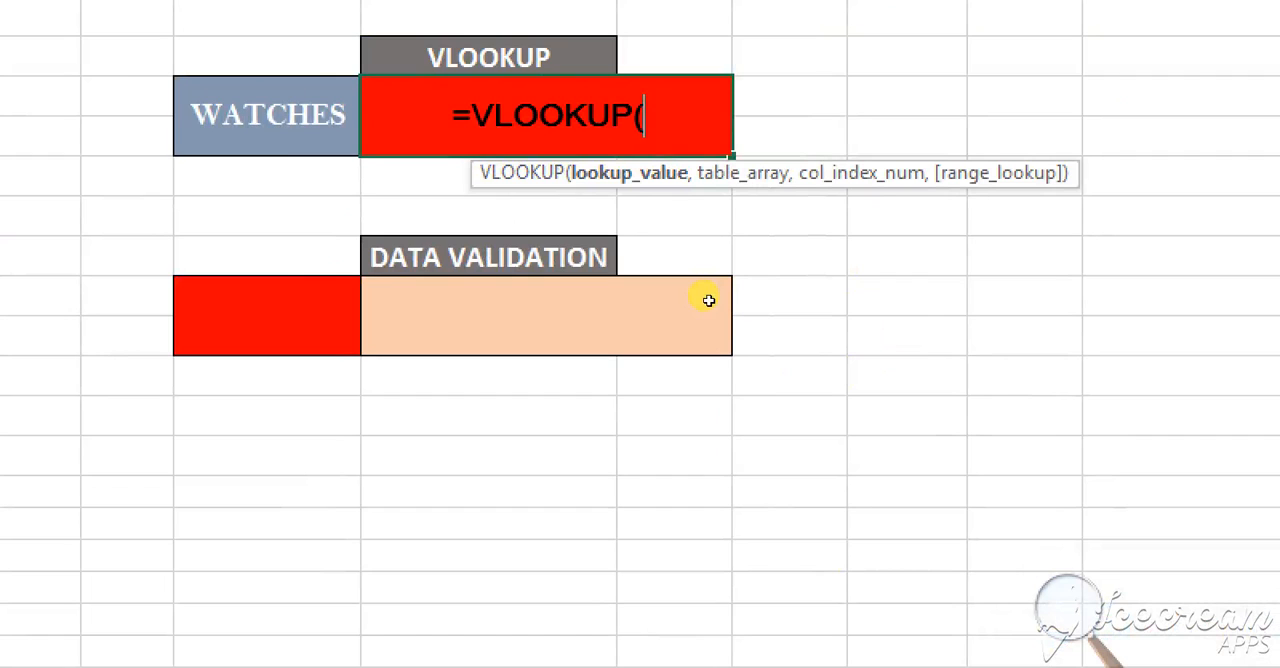
{"action": "key", "text": "Left"}
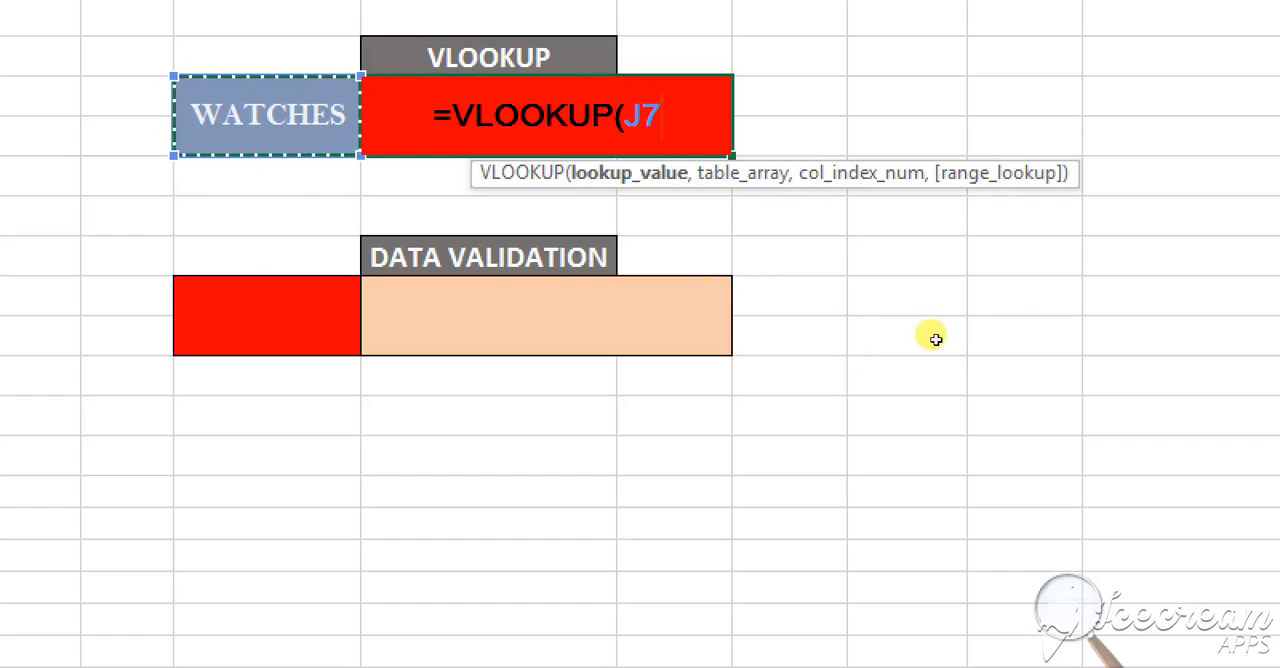
{"action": "type", "text": ","}
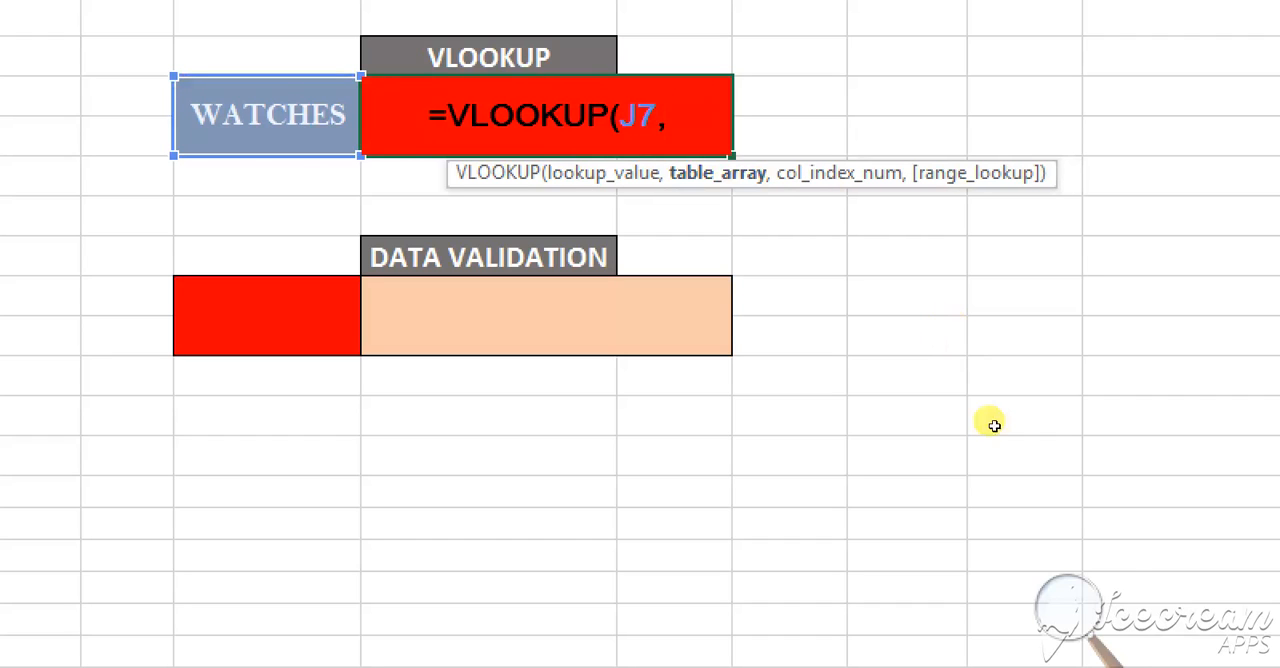
Add the product, quantity and price range C6:E11 as the table array of the VLOOKUP formula
{"action": "left_click", "coordinate": [1135, 551]}
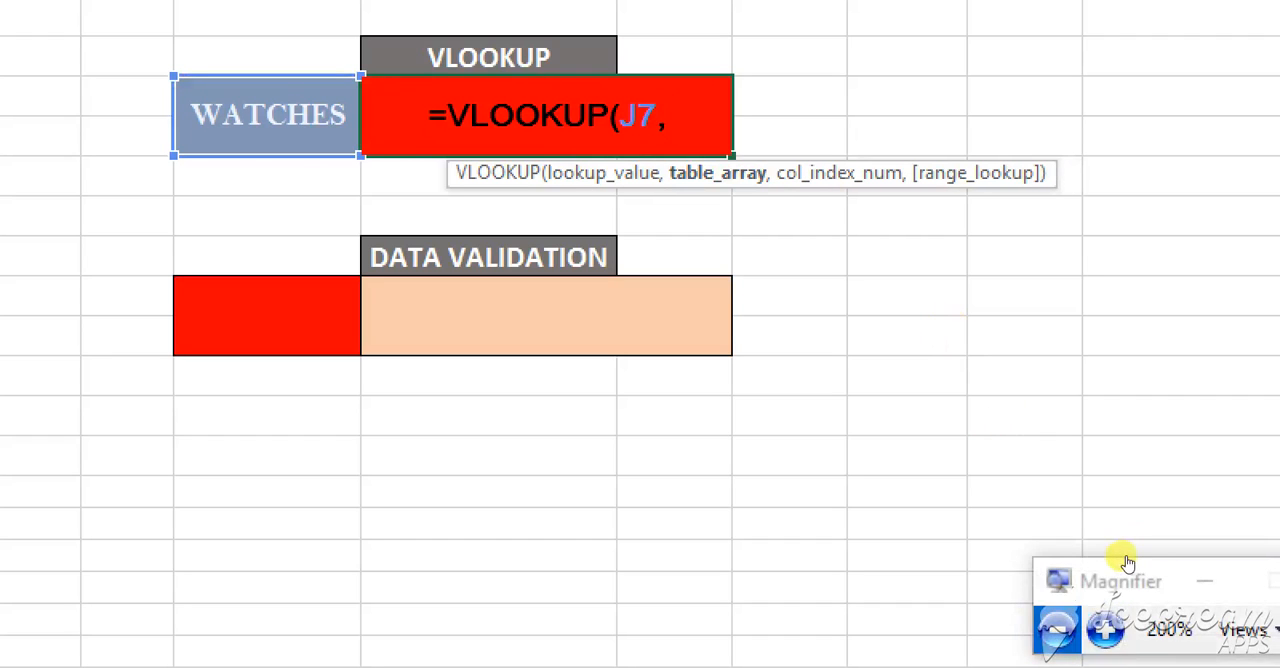
{"action": "left_click", "coordinate": [1124, 558]}
{"action": "left_click_drag", "start_coordinate": [257, 272], "coordinate": [398, 369]}
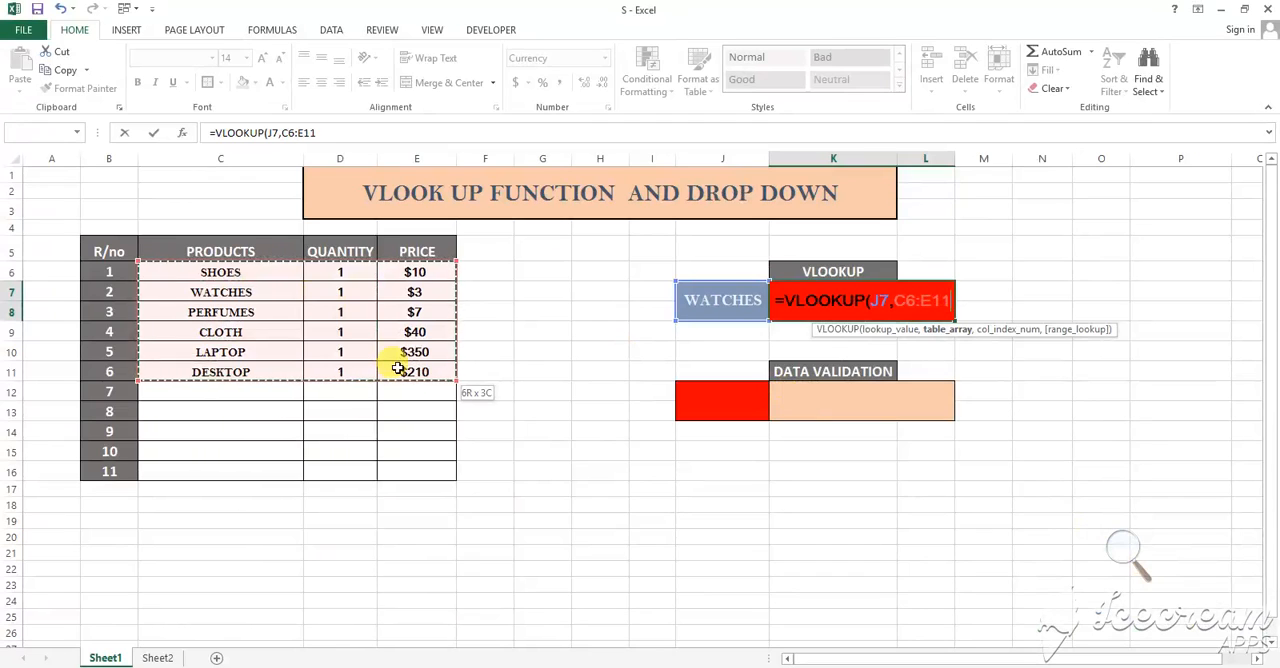
{"action": "left_click_drag", "start_coordinate": [398, 369], "coordinate": [398, 369]}
{"action": "type", "text": ","}
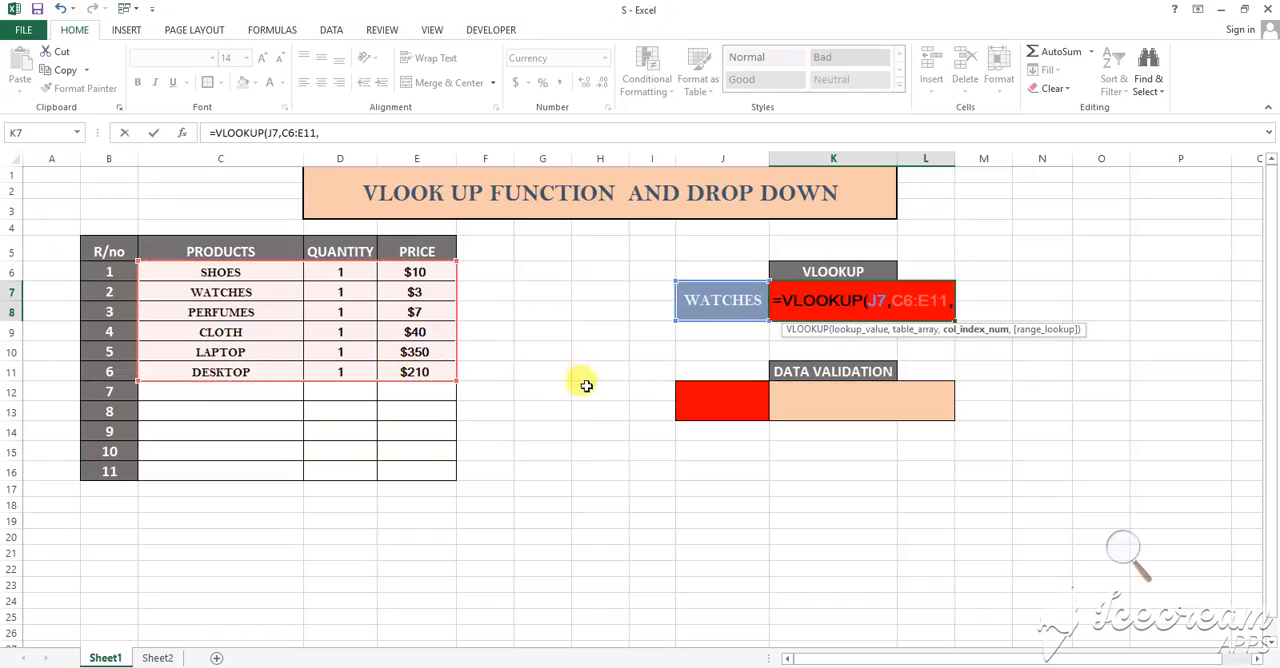
Complete the VLOOKUP formula in K7 with column index 3 and range lookup 0
{"action": "left_click", "coordinate": [1120, 548]}
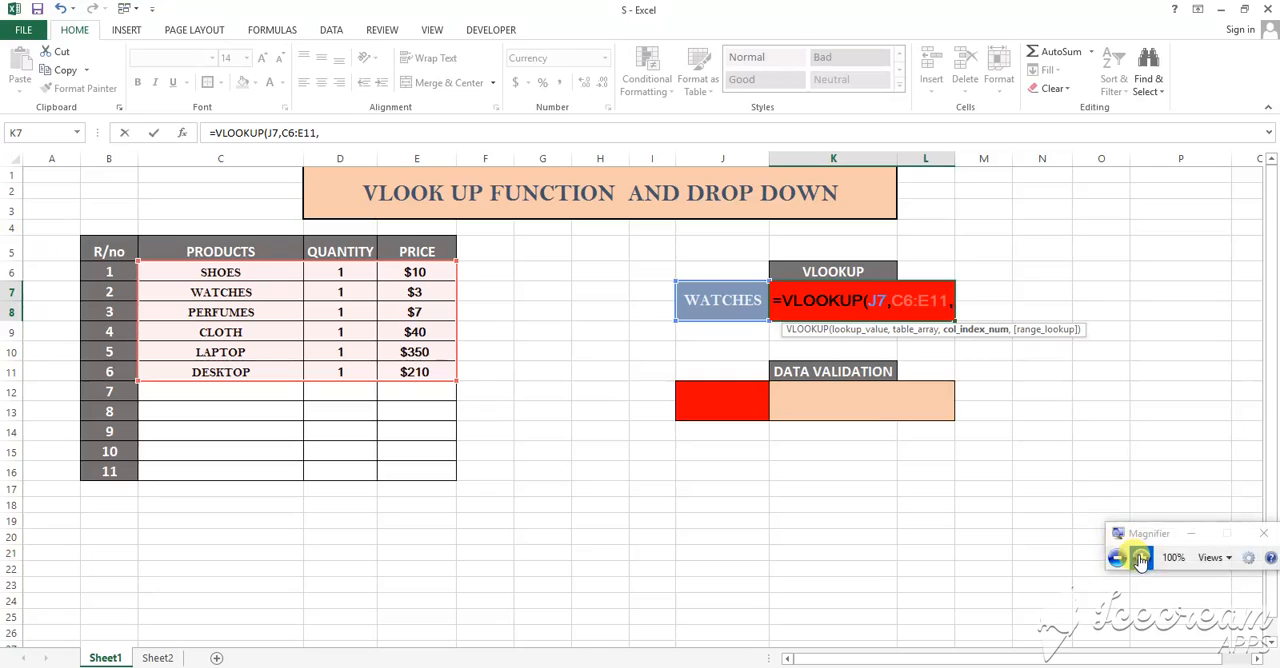
{"action": "left_click", "coordinate": [1141, 557]}
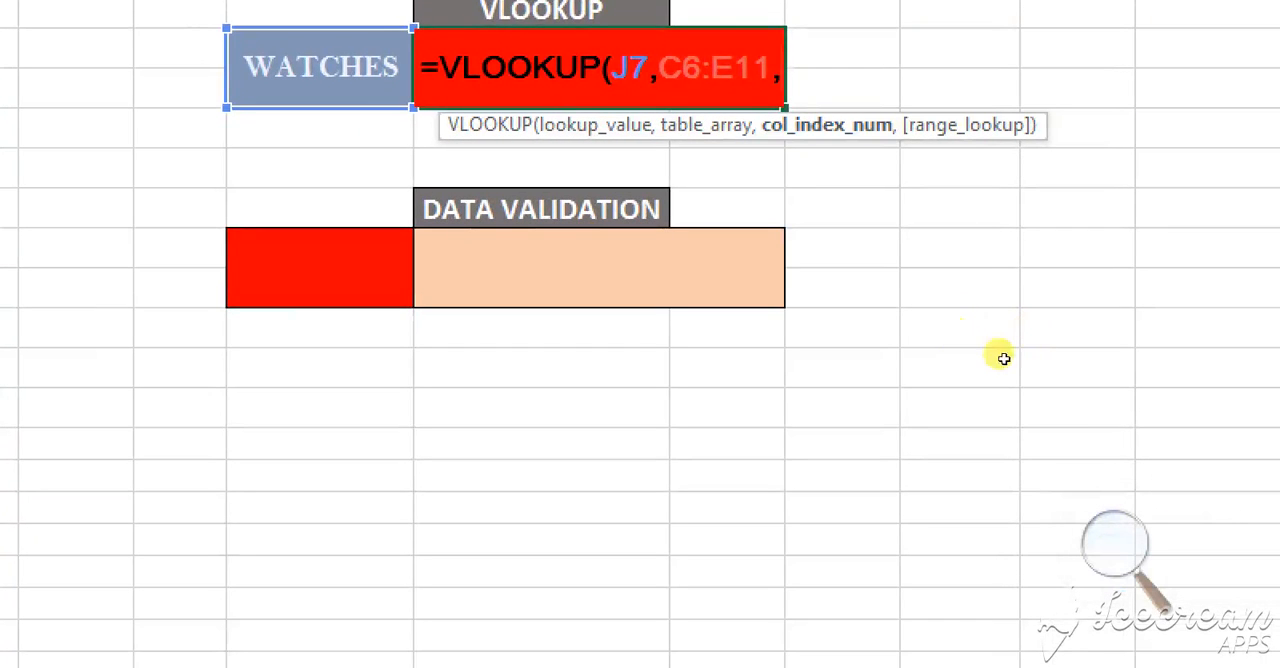
{"action": "left_click", "coordinate": [1125, 553]}
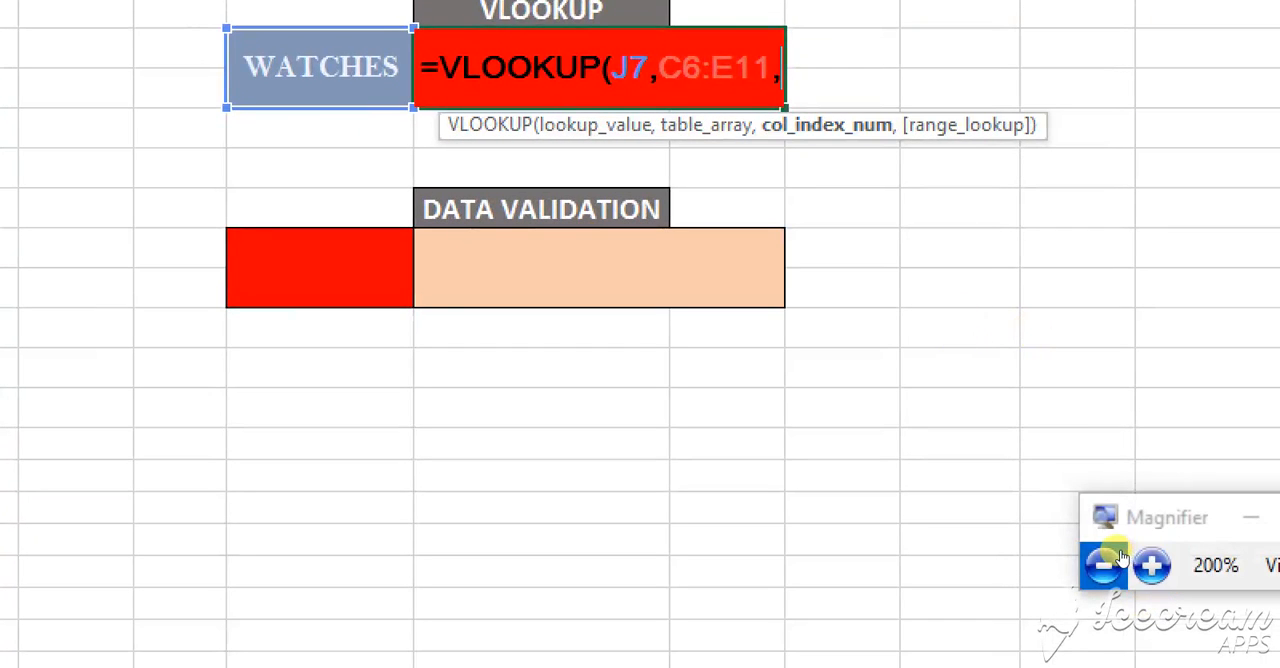
{"action": "left_click", "coordinate": [1103, 562]}
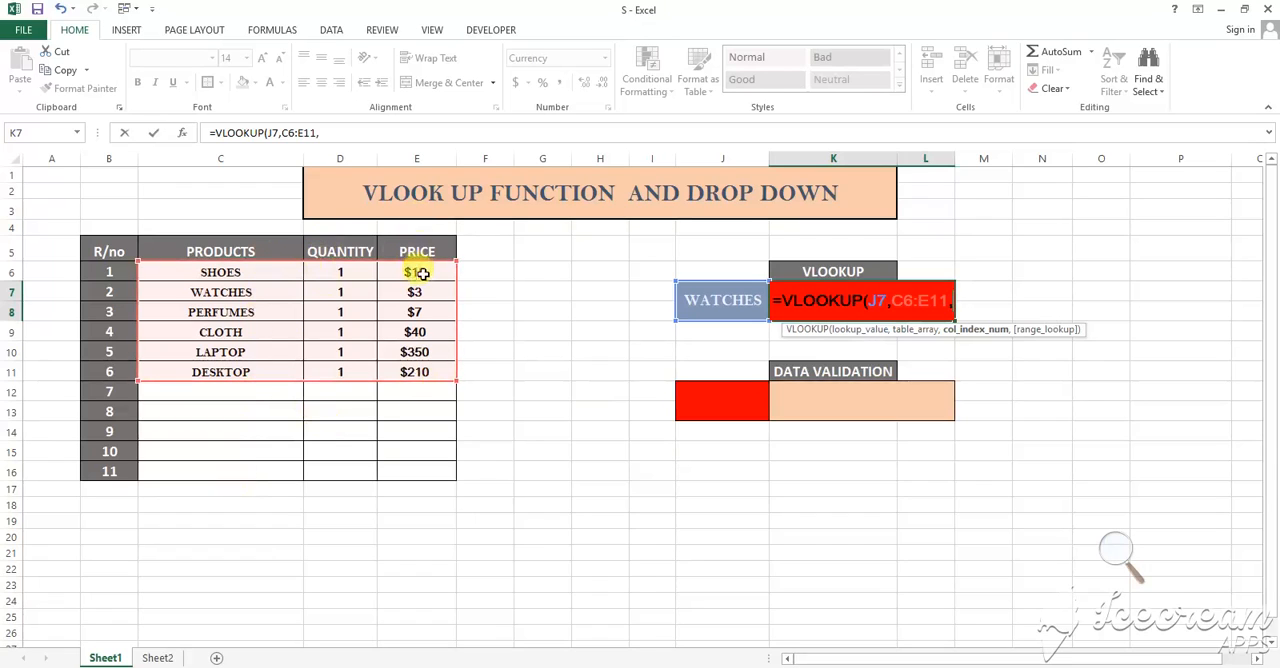
{"action": "type", "text": "3"}
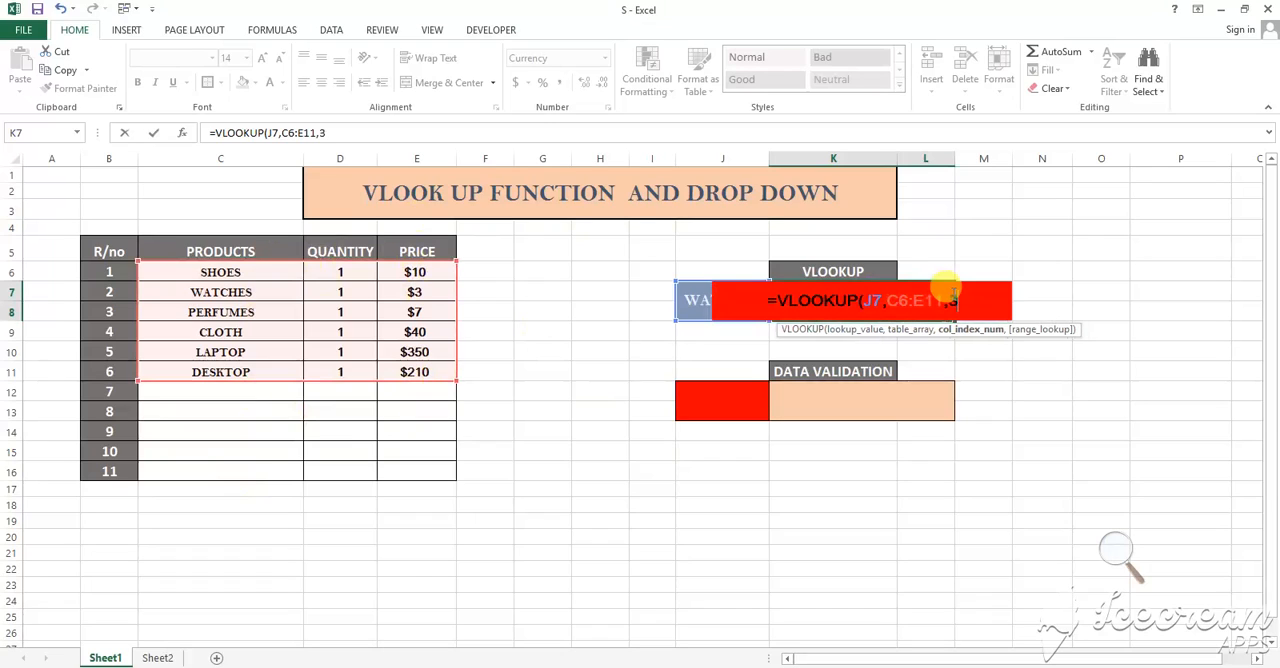
{"action": "type", "text": ","}
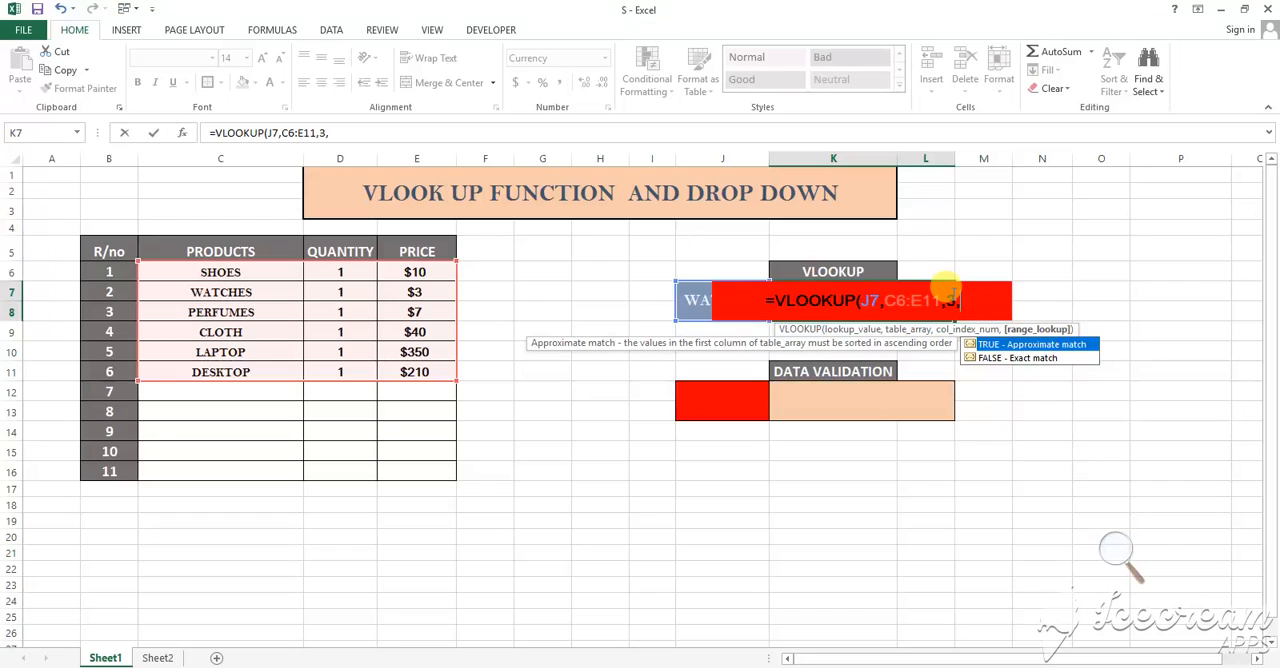
{"action": "type", "text": "0"}
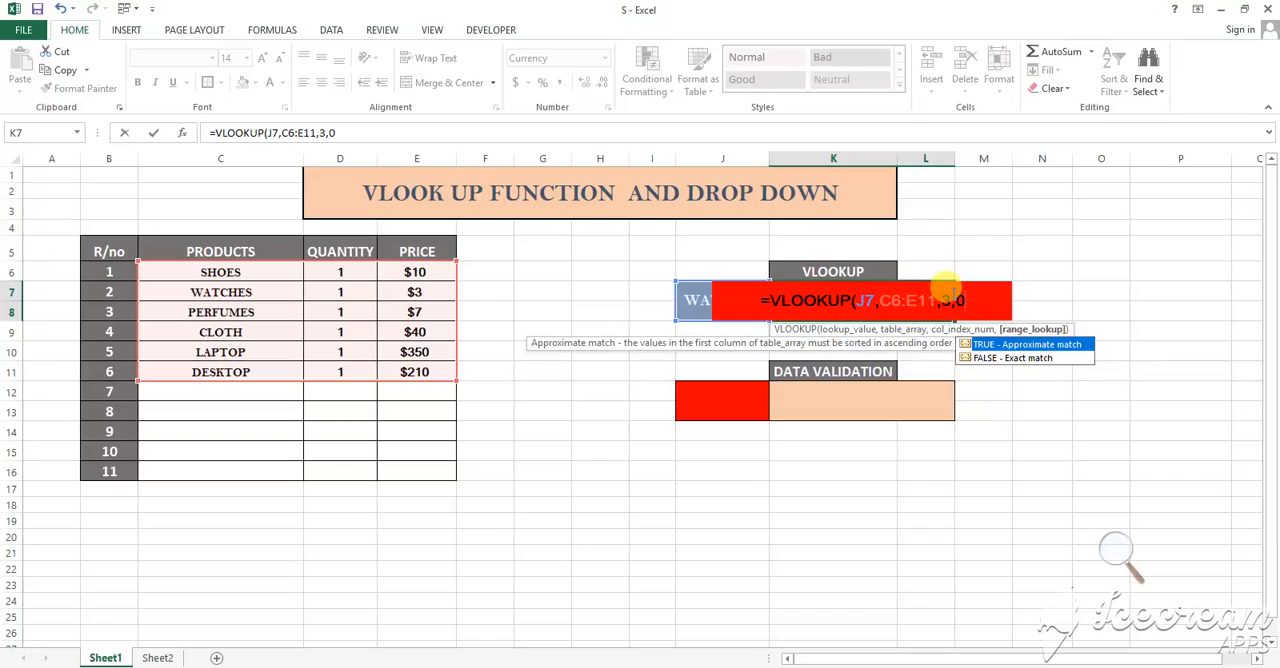
{"action": "type", "text": ")"}
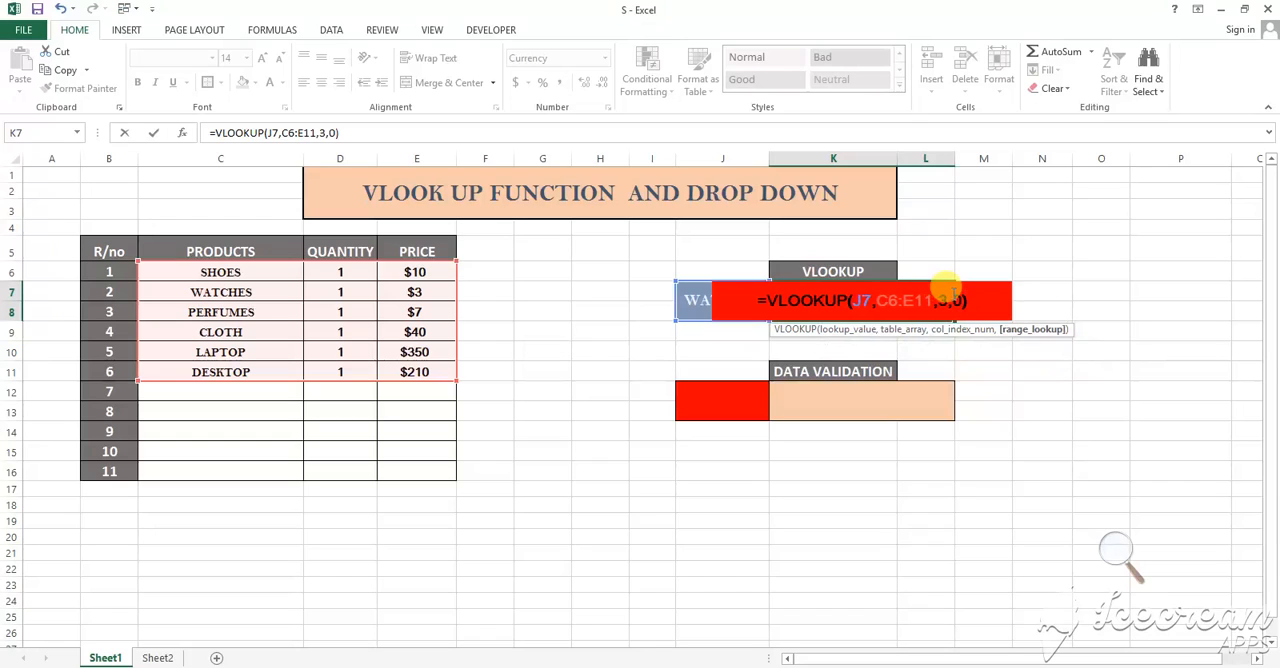
{"action": "key", "text": "Return"}
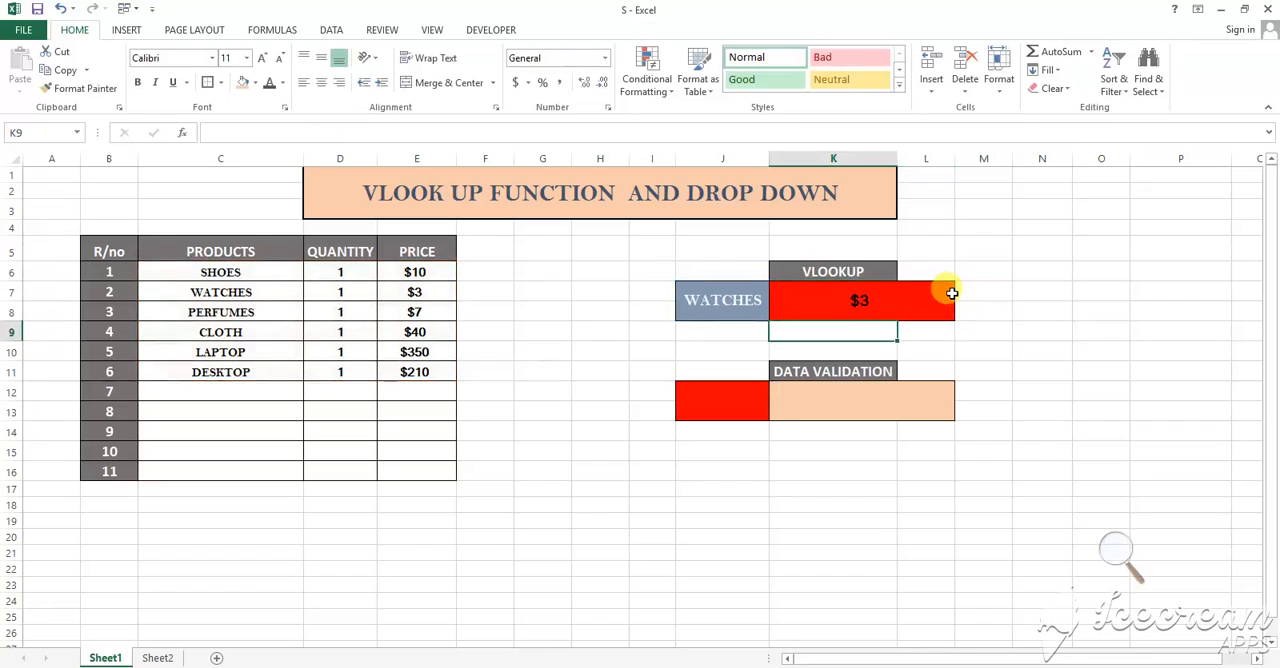
Test the lookup by replacing the product in J7 with SHOES
{"action": "left_click", "coordinate": [913, 298]}
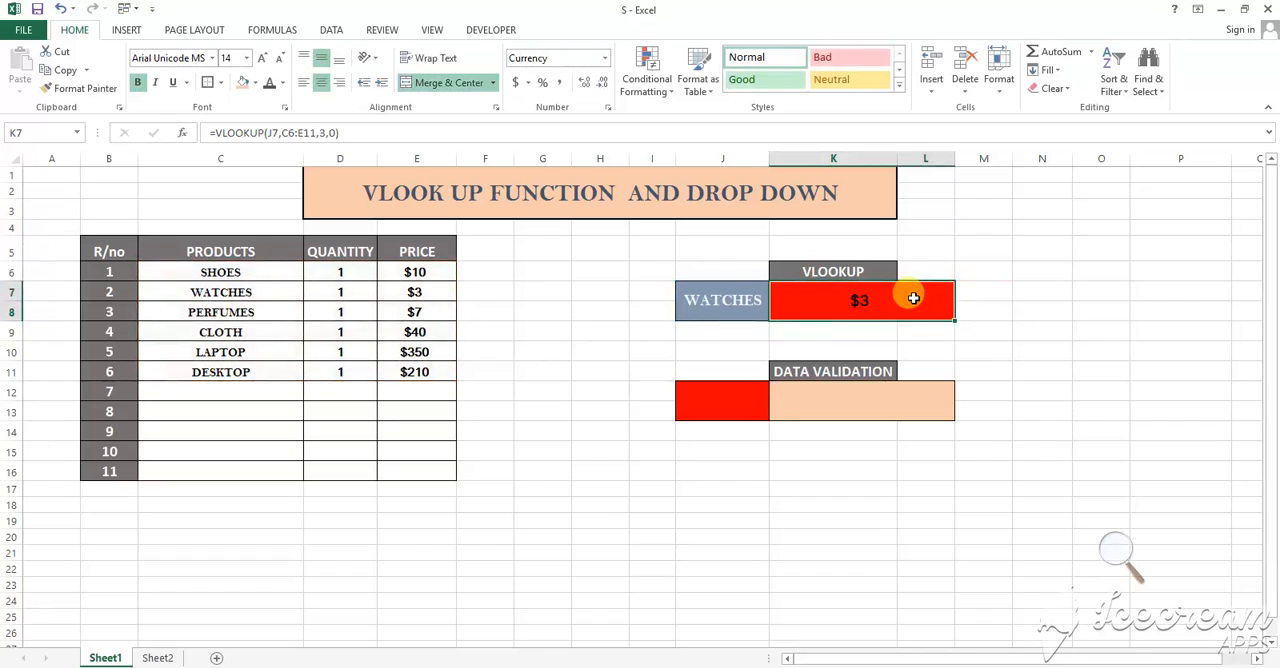
{"action": "left_click", "coordinate": [276, 290]}
{"action": "left_click", "coordinate": [797, 291]}
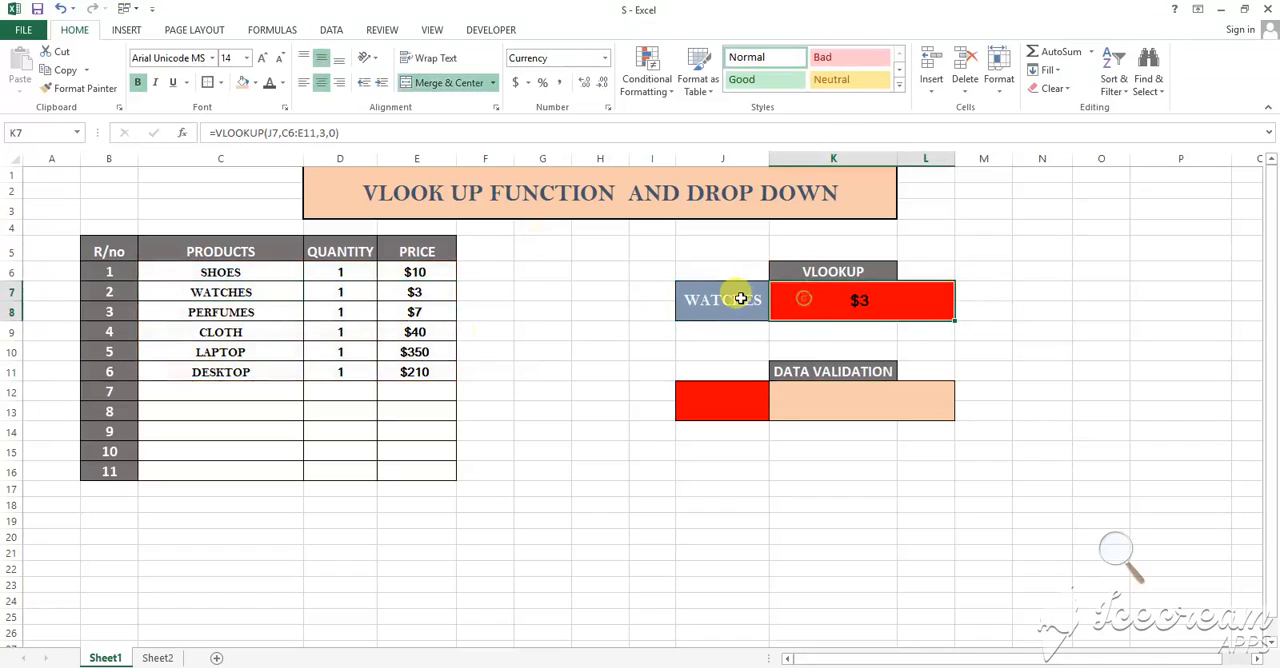
{"action": "left_click", "coordinate": [741, 298]}
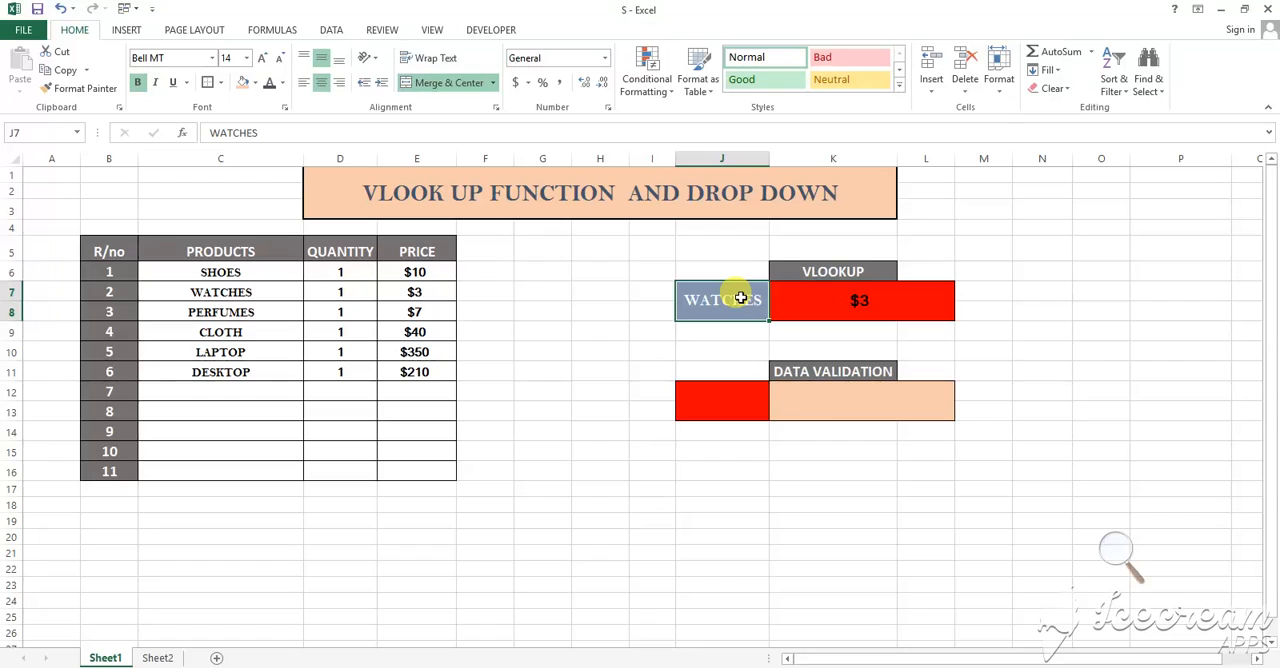
{"action": "type", "text": "SHOES"}
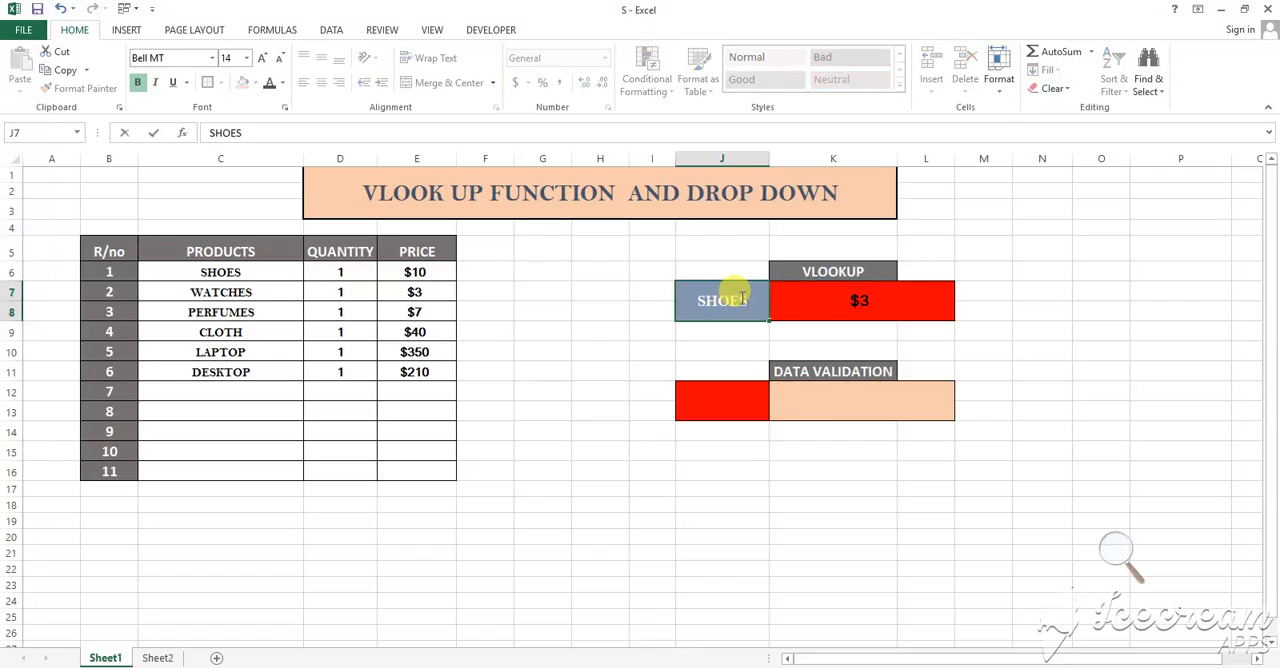
{"action": "key", "text": "Return"}
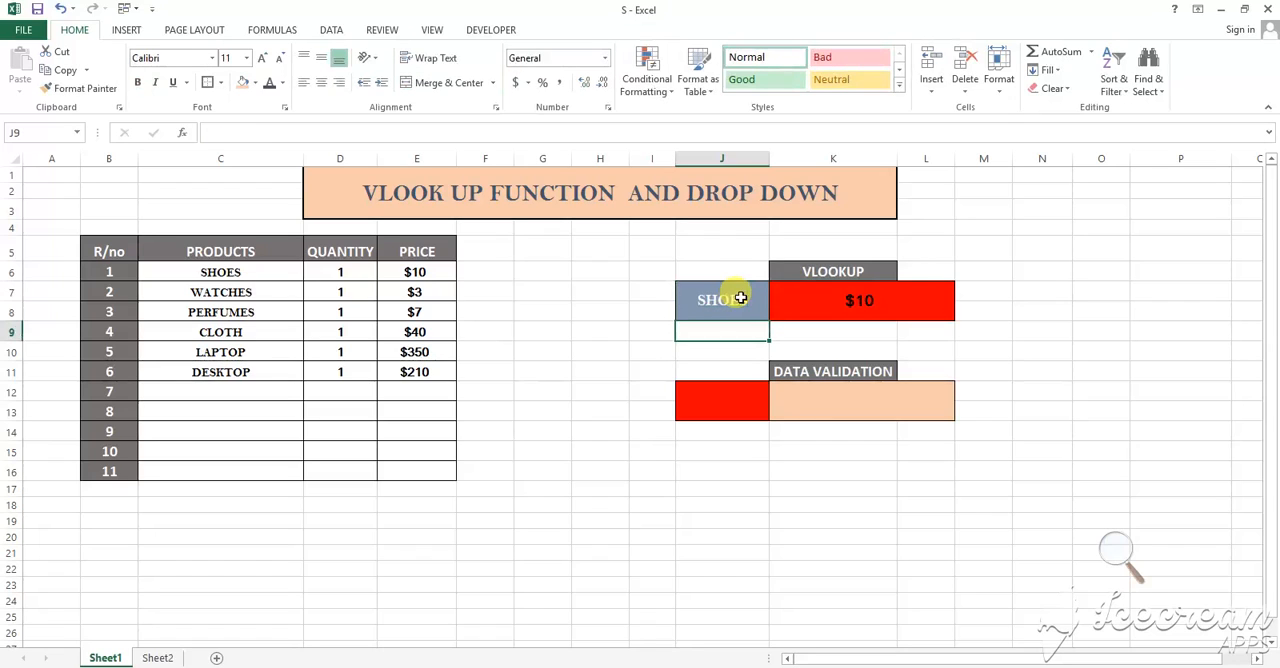
Change the lookup product in J7 to PERFUMES and check the price cell K7
{"action": "left_click", "coordinate": [819, 304]}
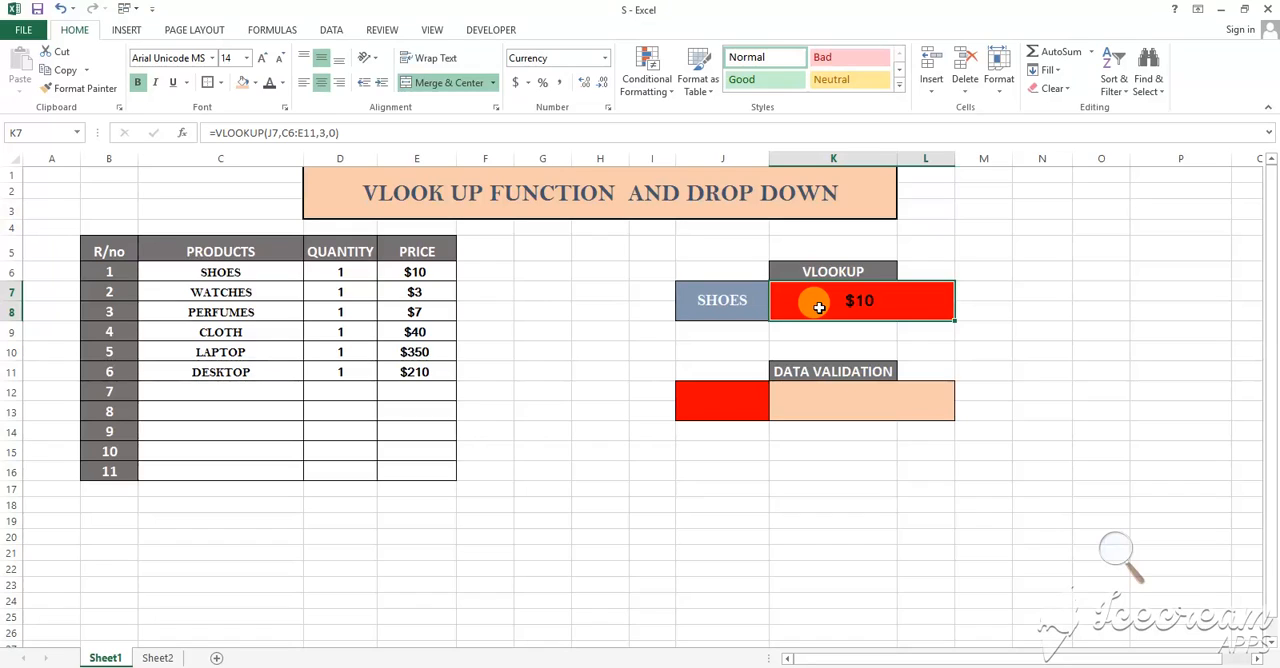
{"action": "left_click", "coordinate": [754, 307]}
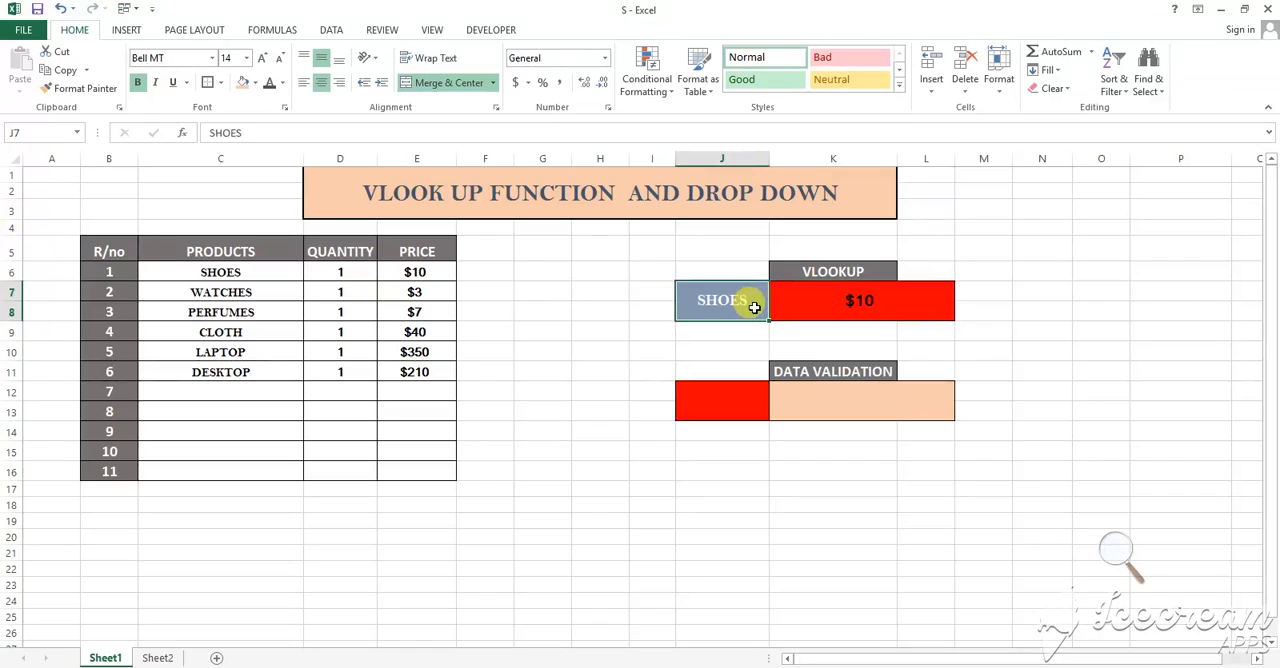
{"action": "type", "text": "PE"}
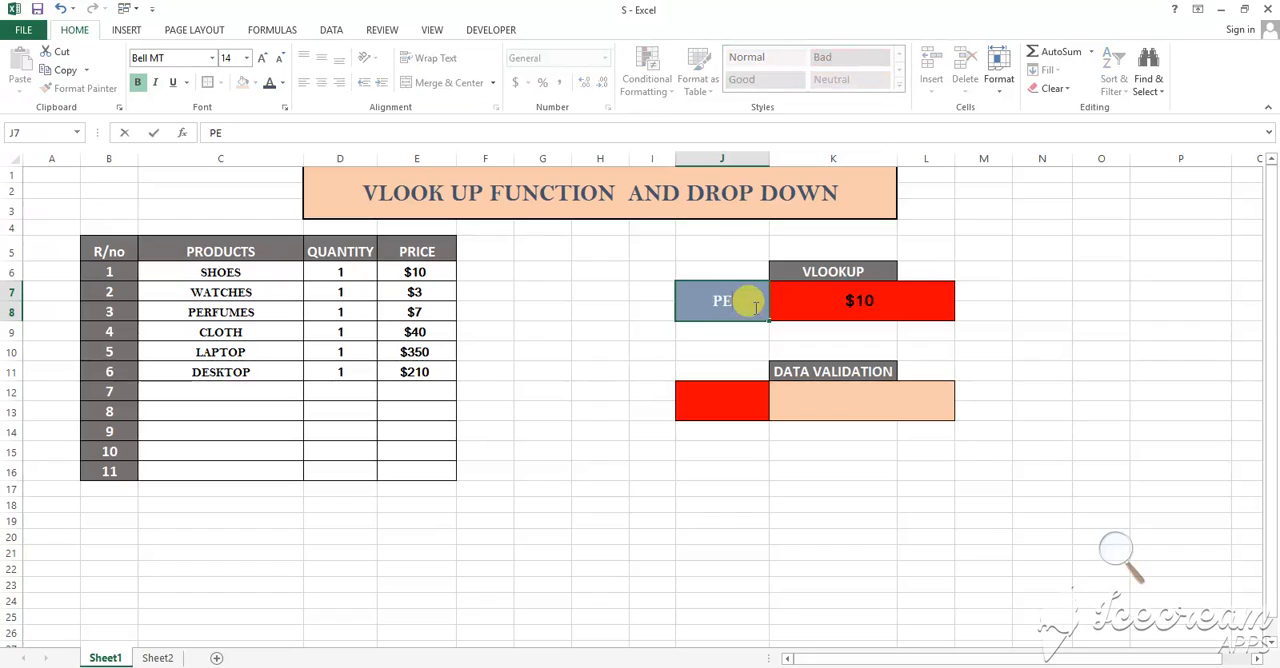
{"action": "type", "text": "FUMES"}
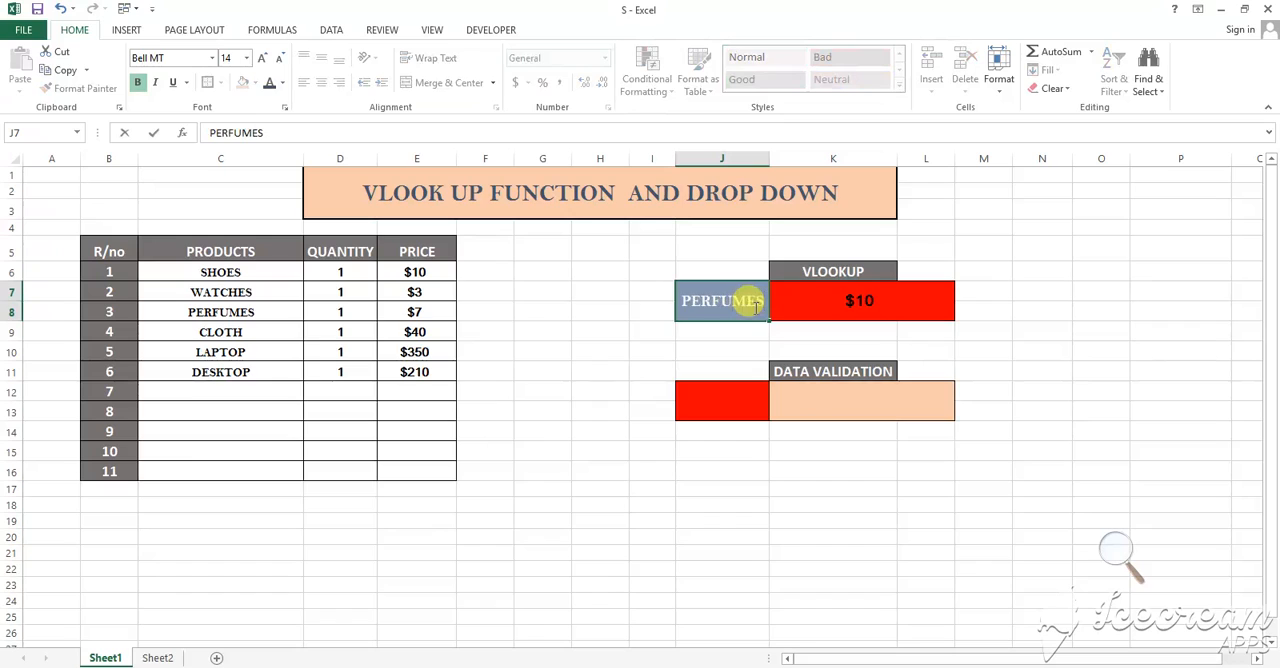
{"action": "key", "text": "Return"}
{"action": "left_click", "coordinate": [902, 291]}
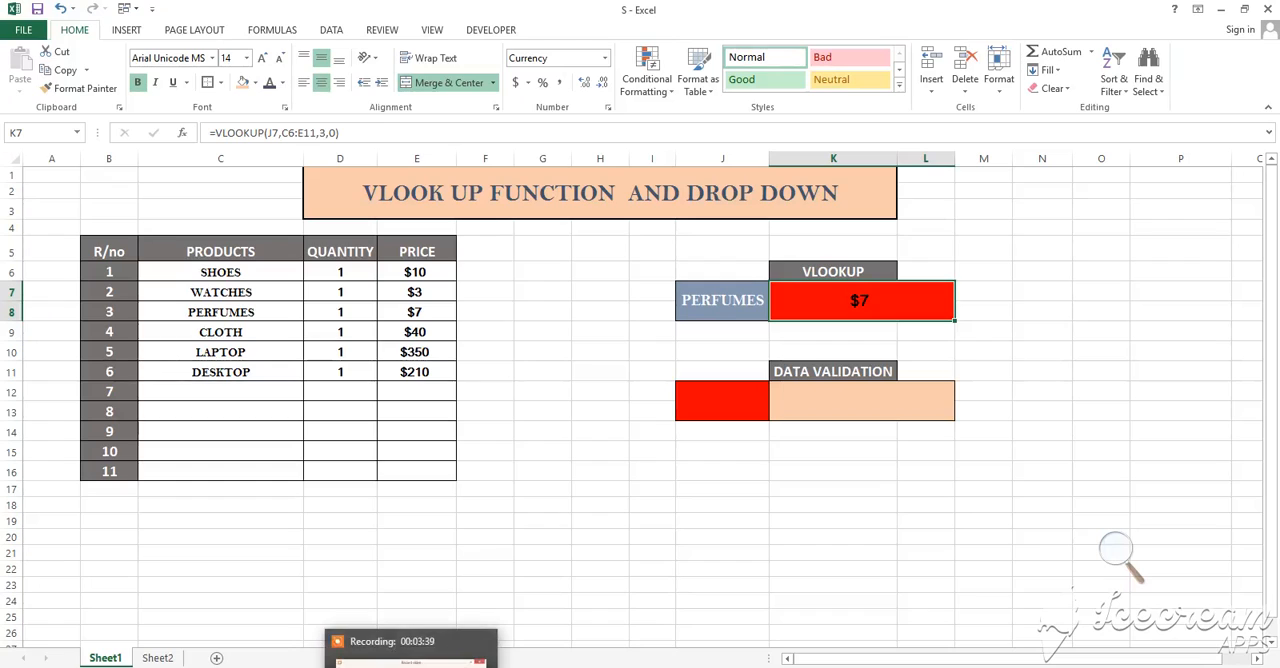
Test the price lookup with the misspelled product PERFUMS in J7 and restore the name to PERFUMES
{"action": "left_click", "coordinate": [753, 409]}
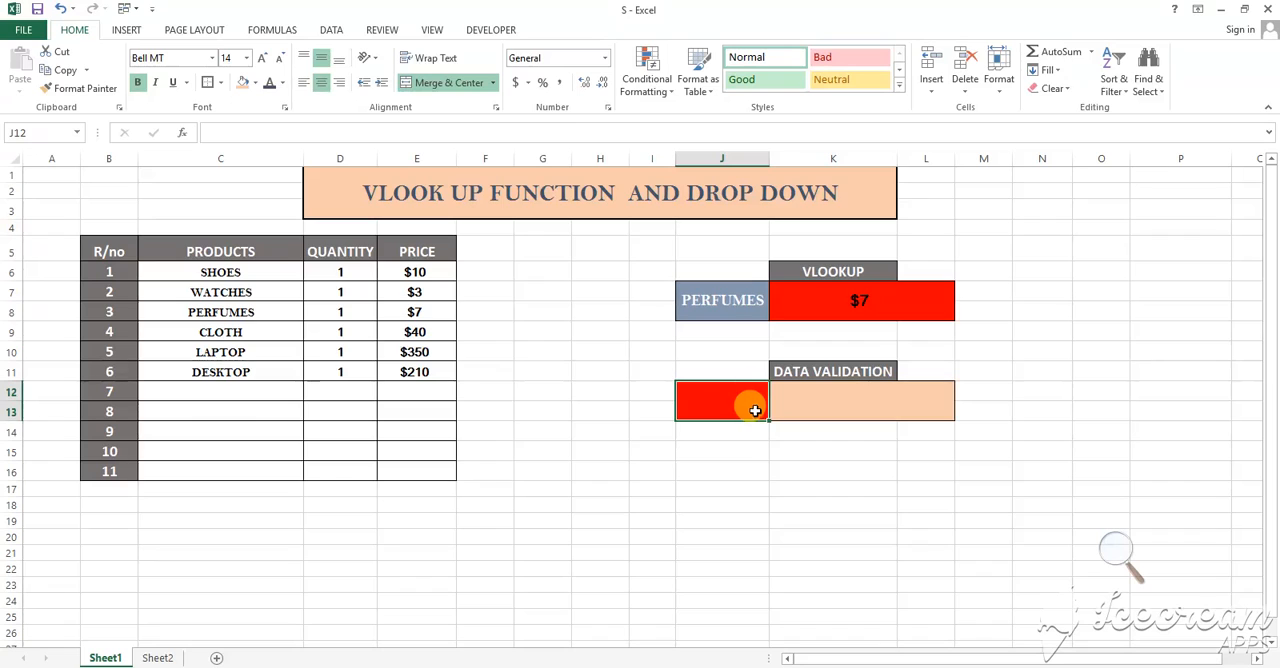
{"action": "left_click", "coordinate": [748, 318]}
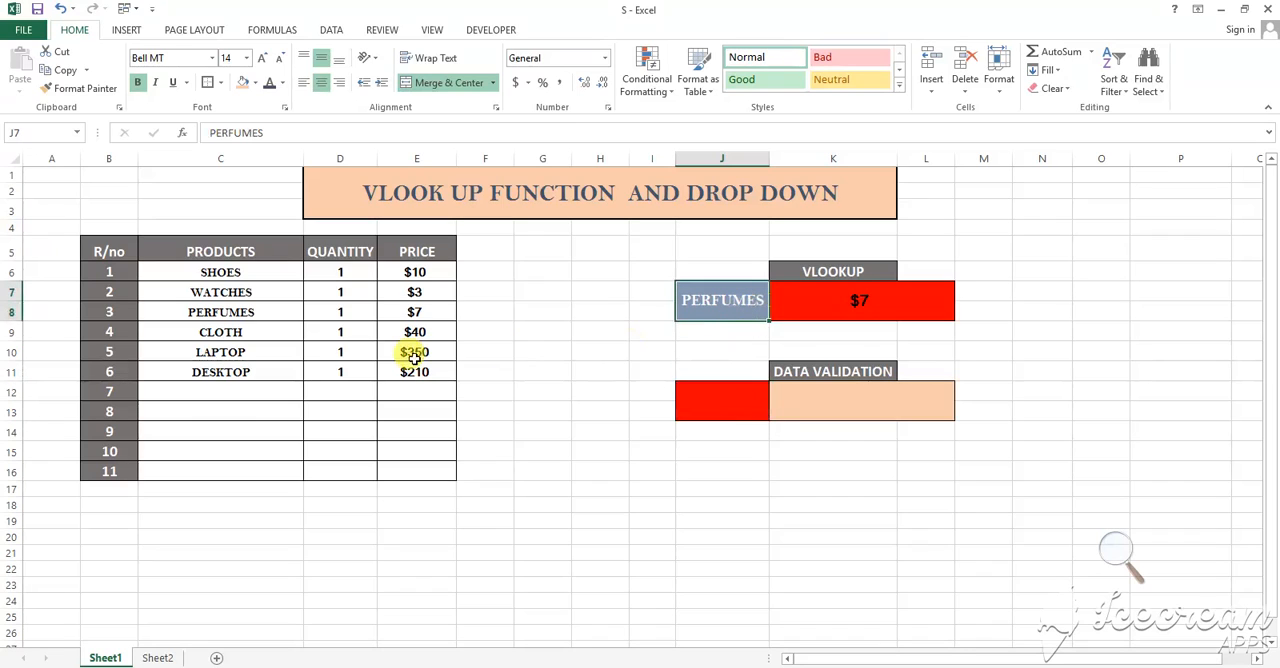
{"action": "left_click", "coordinate": [220, 312]}
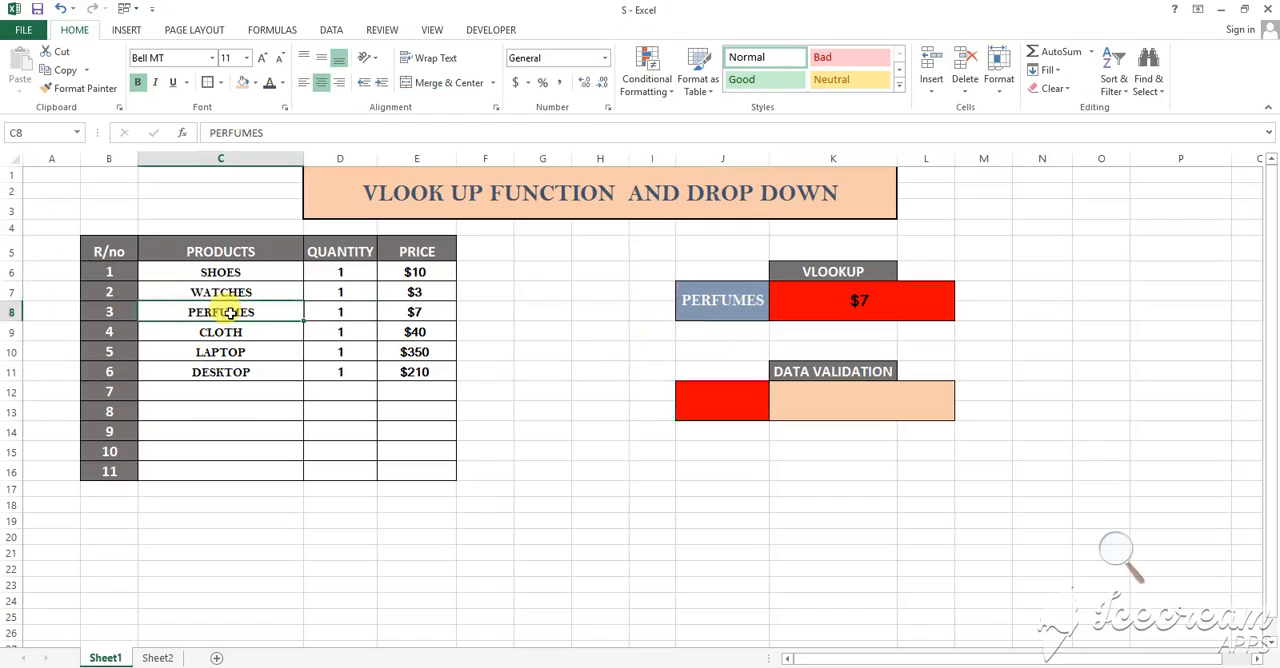
{"action": "left_click", "coordinate": [718, 299]}
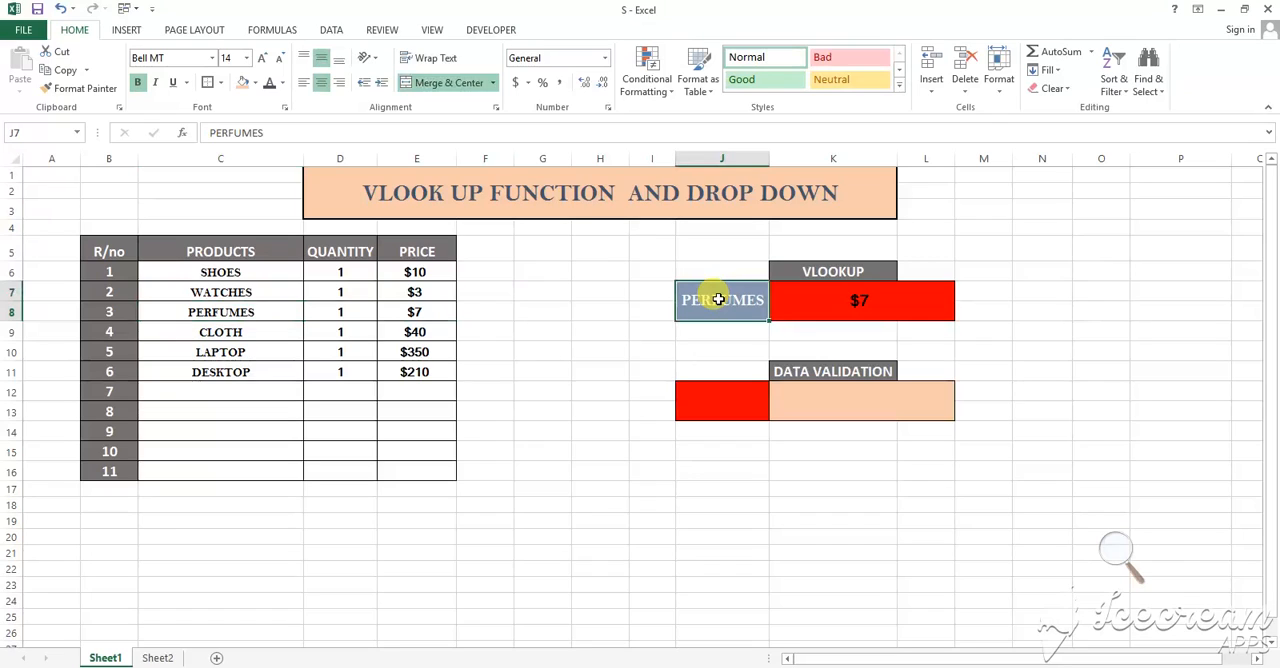
{"action": "double_click", "coordinate": [752, 292]}
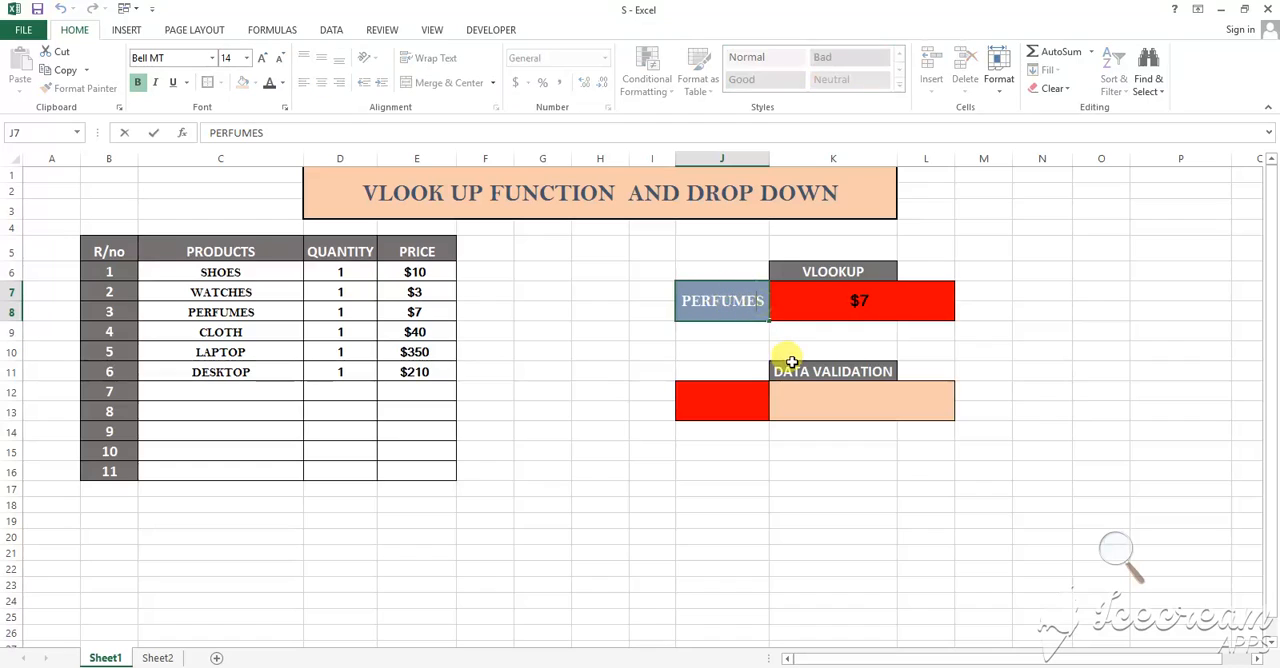
{"action": "key", "text": "BackSpace"}
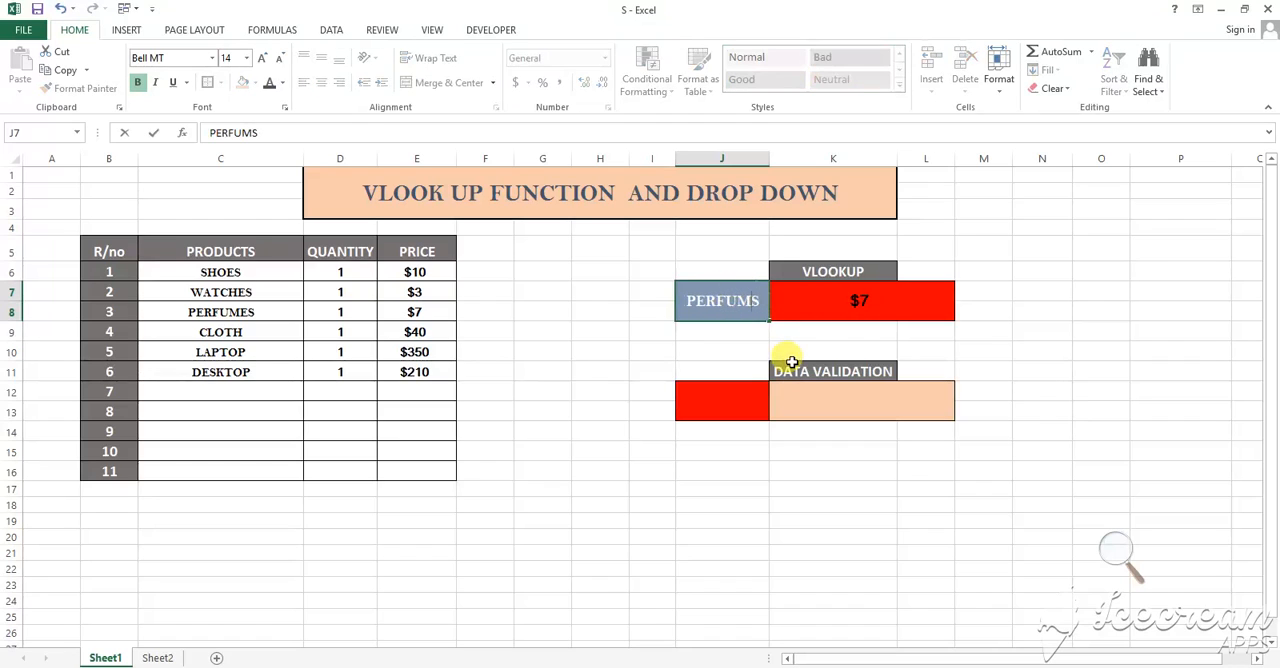
{"action": "key", "text": "Return"}
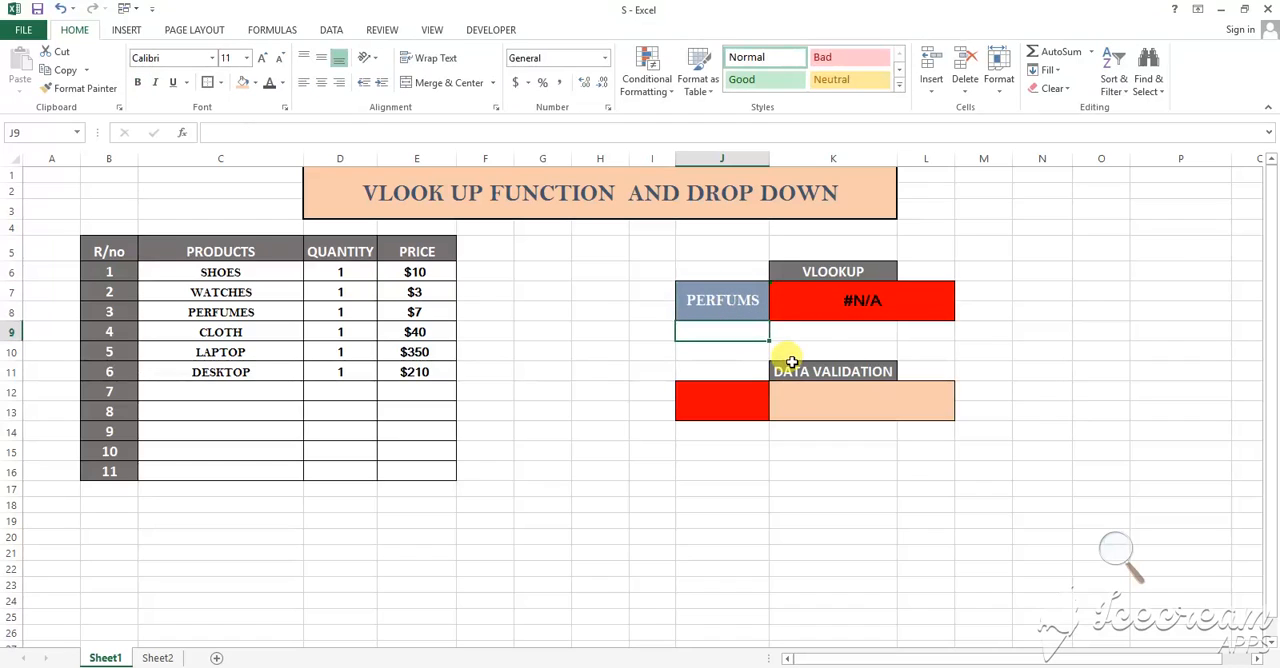
{"action": "left_click", "coordinate": [869, 326]}
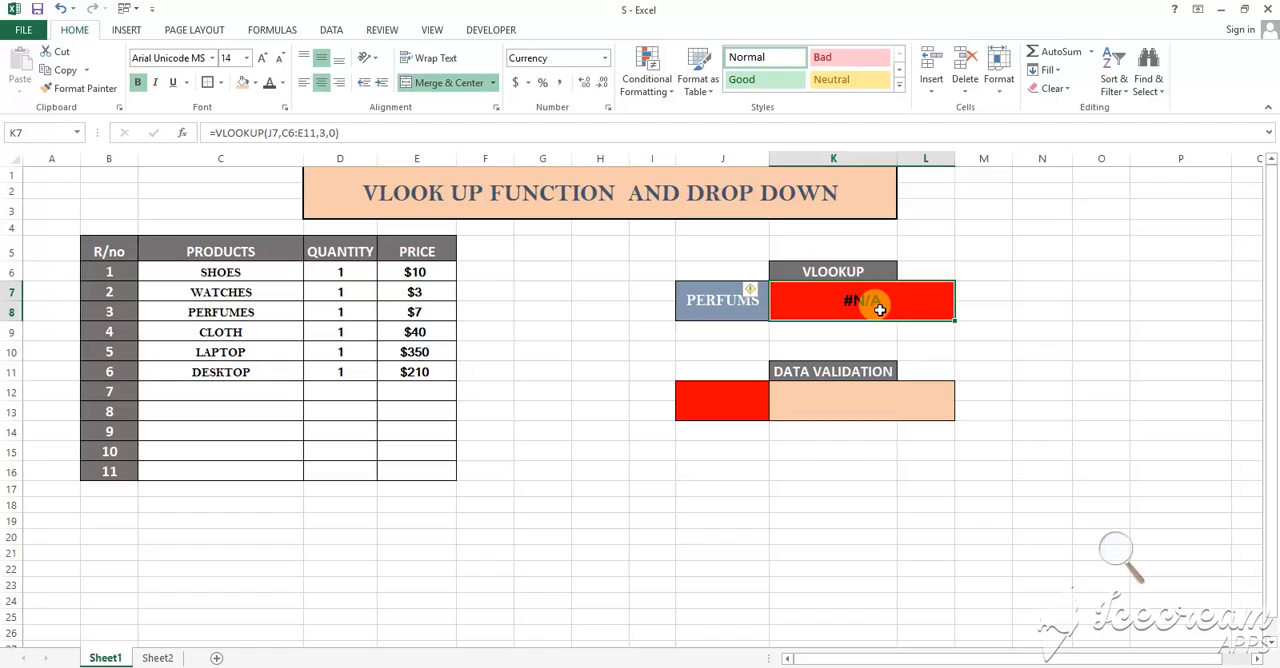
{"action": "double_click", "coordinate": [747, 298]}
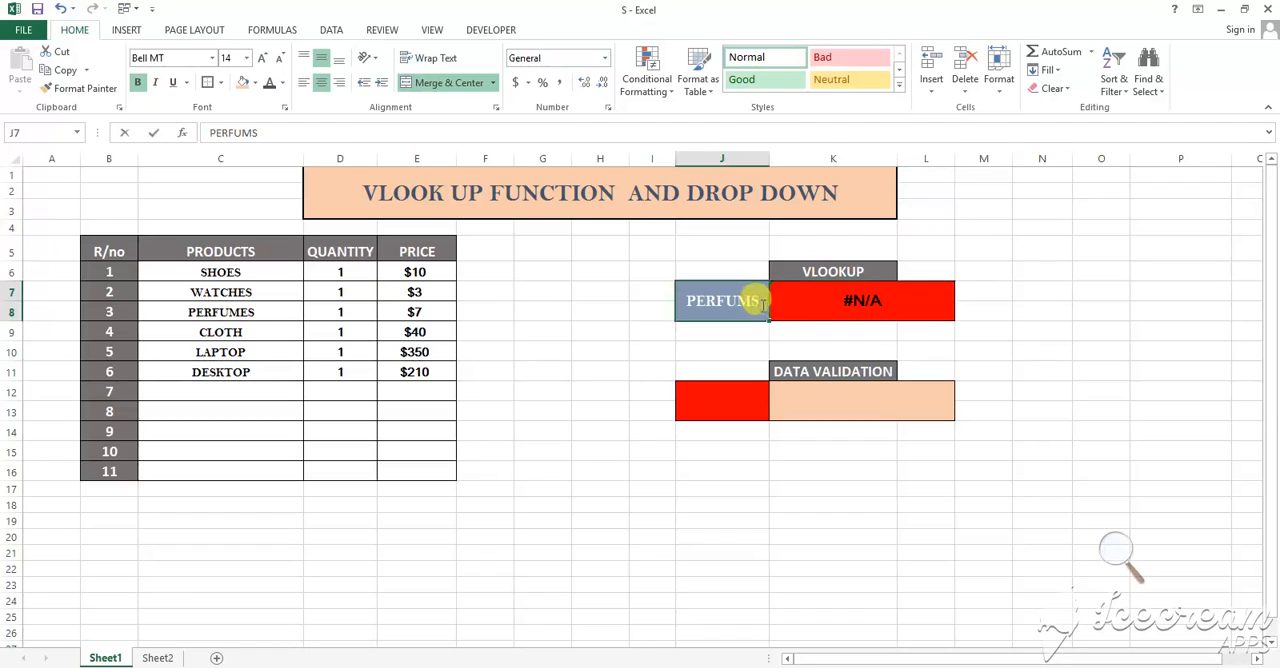
{"action": "type", "text": "E"}
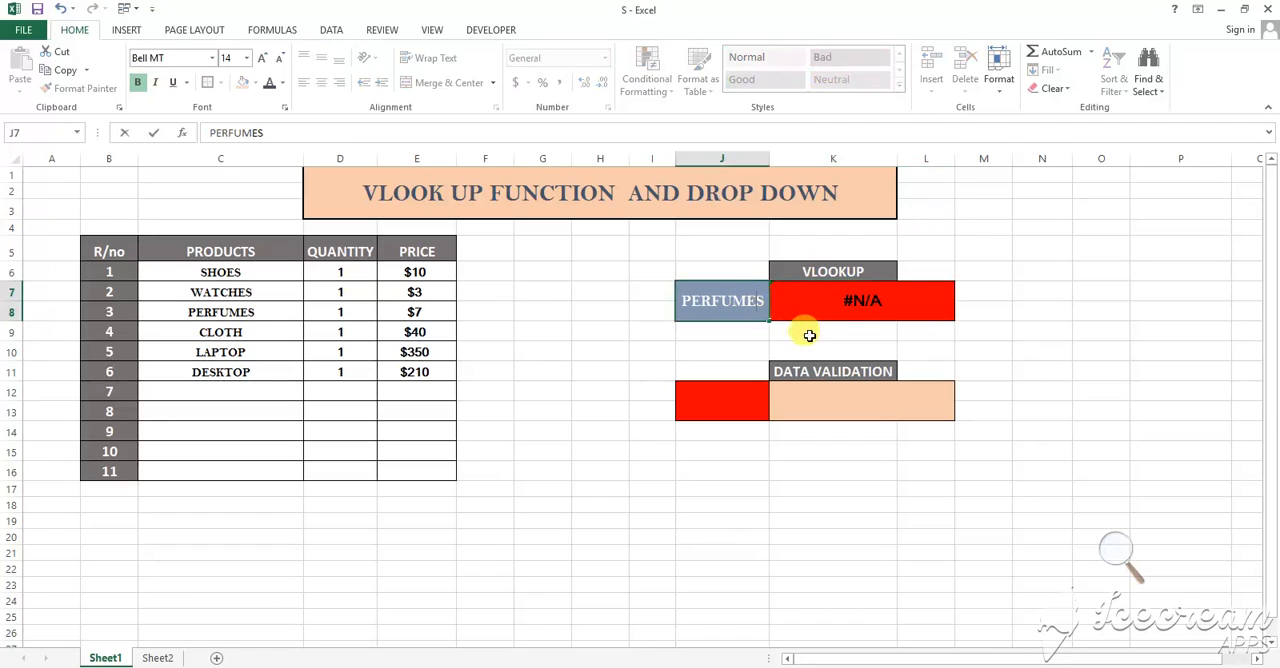
{"action": "left_click", "coordinate": [843, 295]}
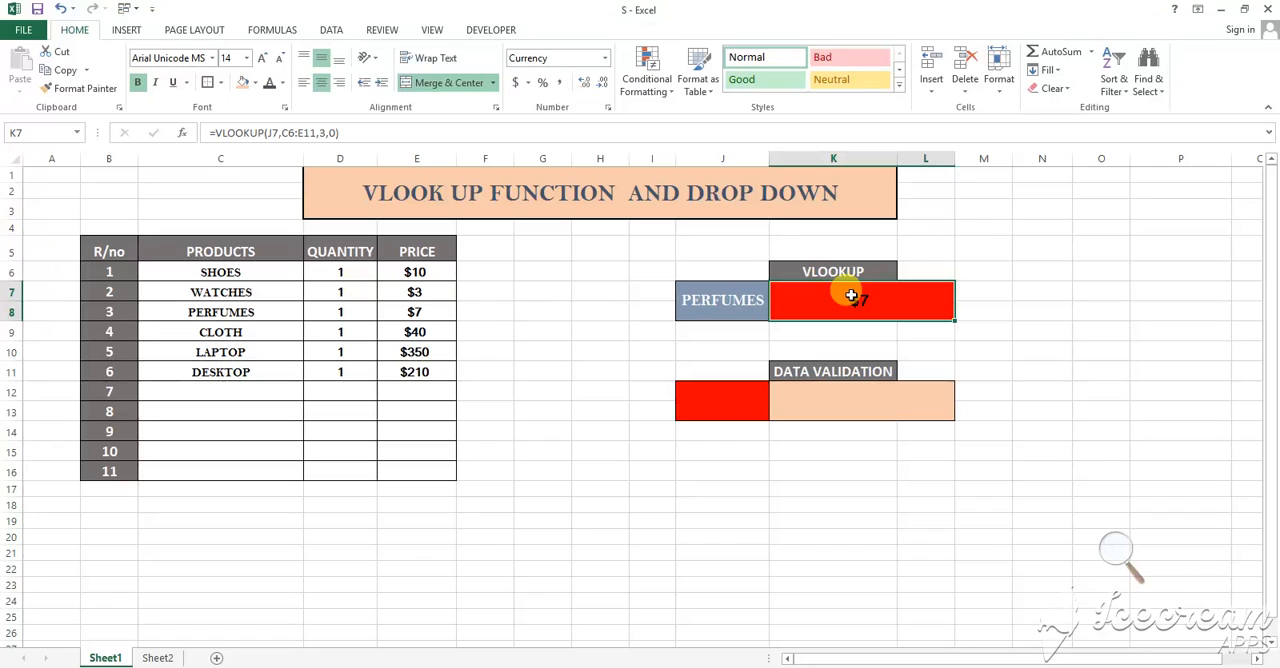
{"action": "left_click_drag", "start_coordinate": [851, 295], "coordinate": [540, 506]}
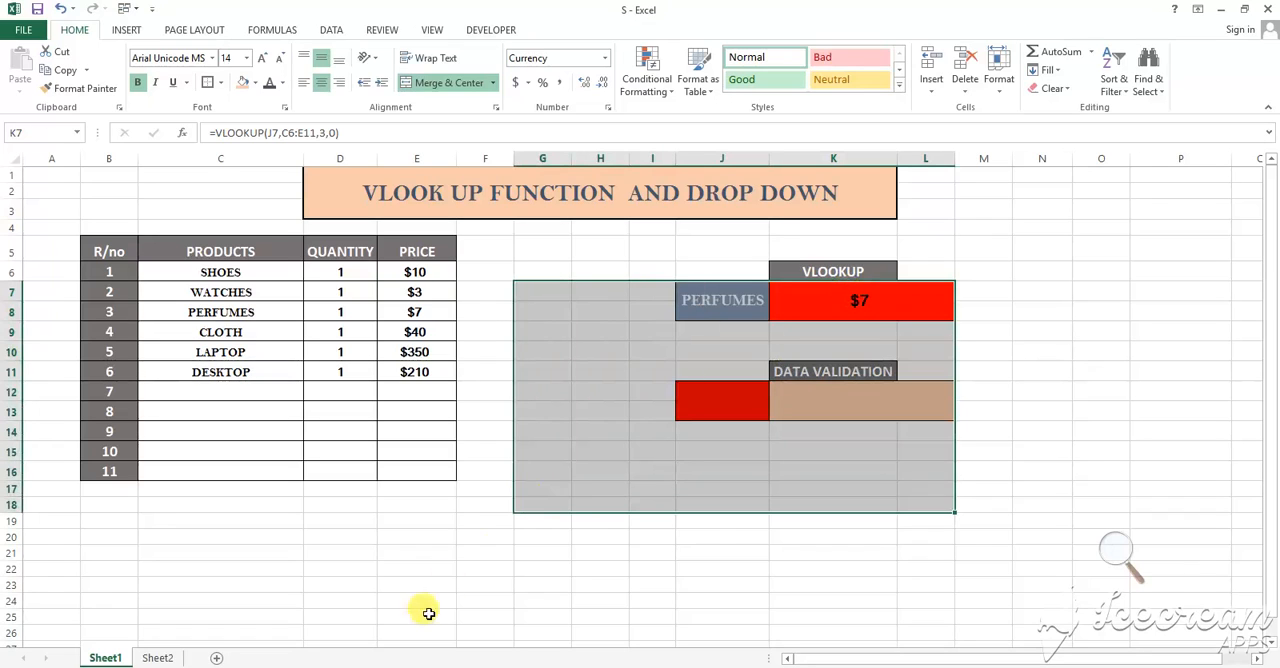
{"action": "left_click", "coordinate": [612, 489]}
{"action": "left_click", "coordinate": [636, 552]}
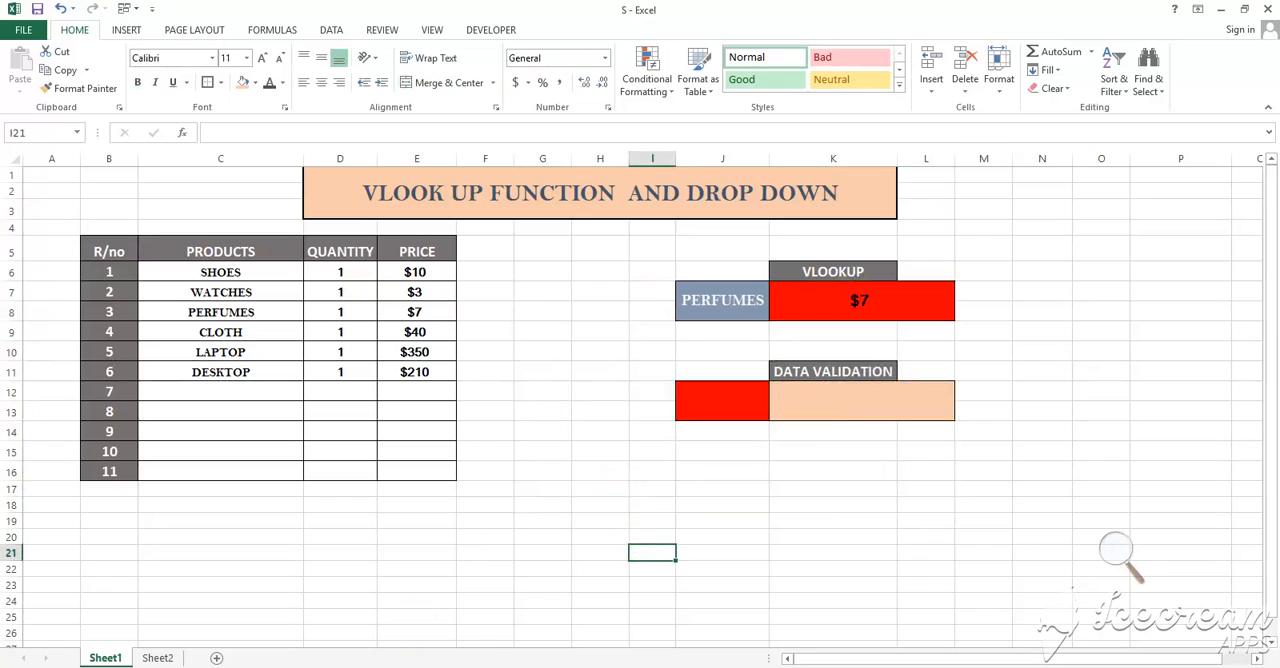
{"action": "mouse_move", "coordinate": [411, 667]}
{"action": "left_click_drag", "start_coordinate": [261, 276], "coordinate": [265, 452]}
{"action": "left_click", "coordinate": [704, 302]}
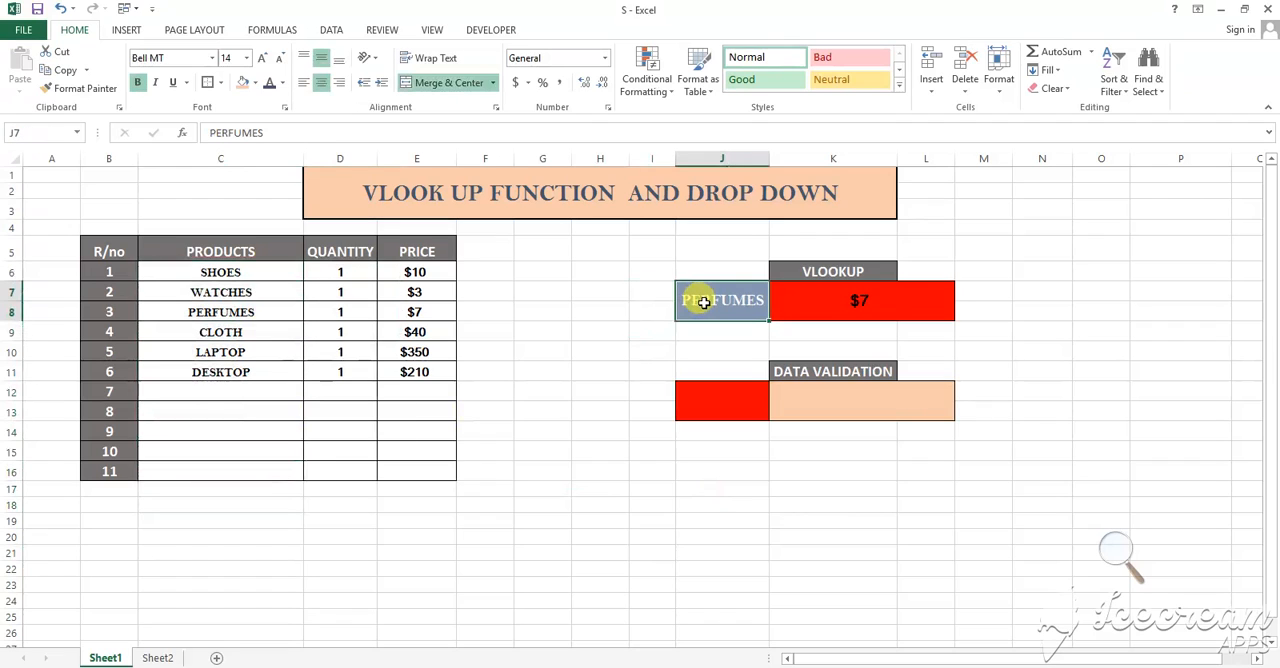
{"action": "left_click", "coordinate": [738, 395]}
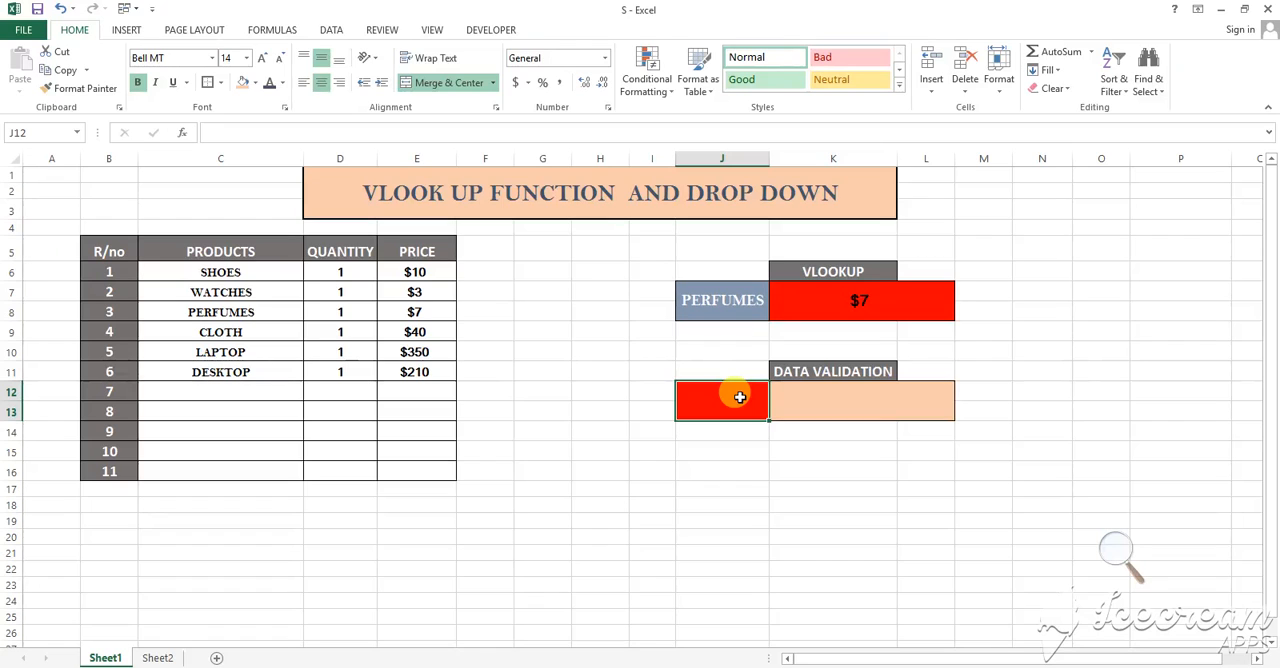
{"action": "left_click", "coordinate": [854, 397]}
Start a data validation rule for cell J12 that allows values from a List
{"action": "left_click", "coordinate": [738, 409]}
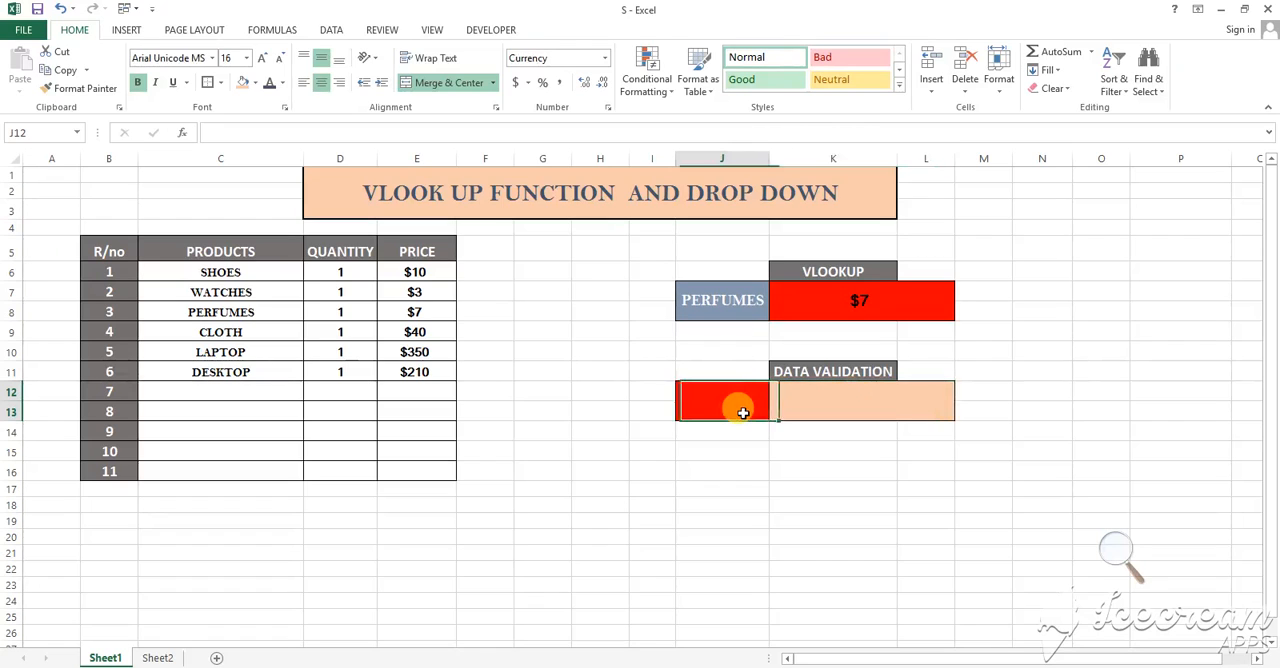
{"action": "left_click", "coordinate": [340, 30]}
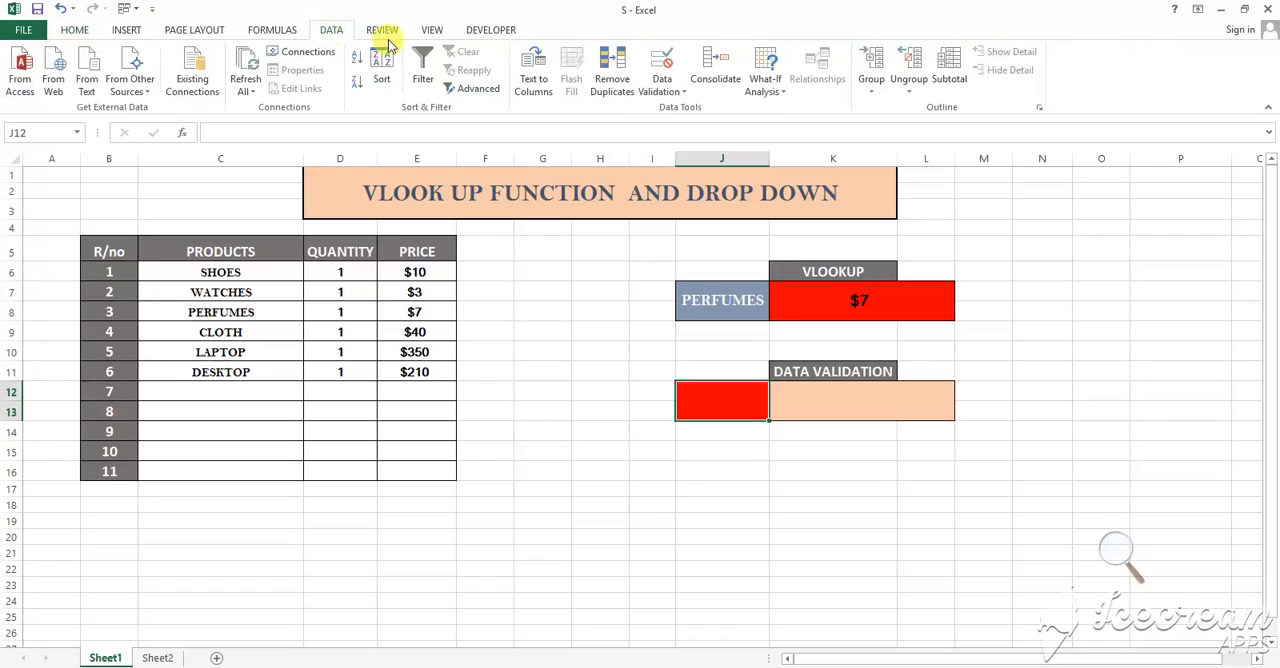
{"action": "left_click", "coordinate": [666, 91]}
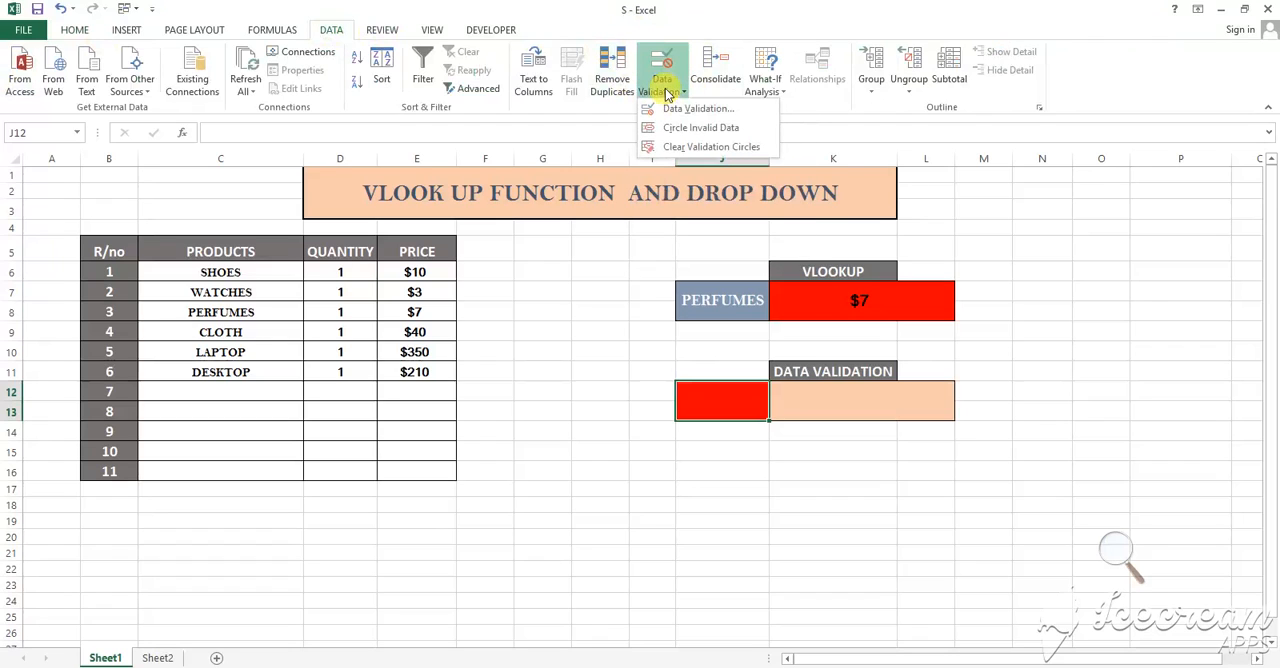
{"action": "left_click", "coordinate": [670, 108]}
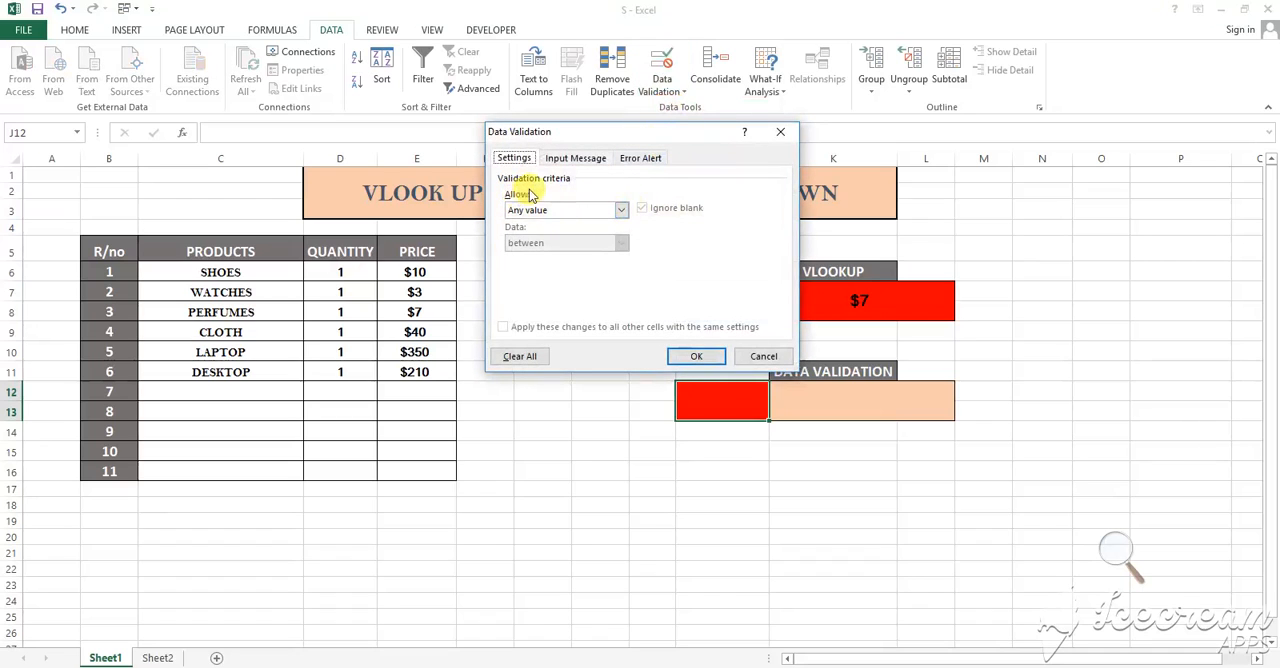
{"action": "left_click", "coordinate": [619, 211]}
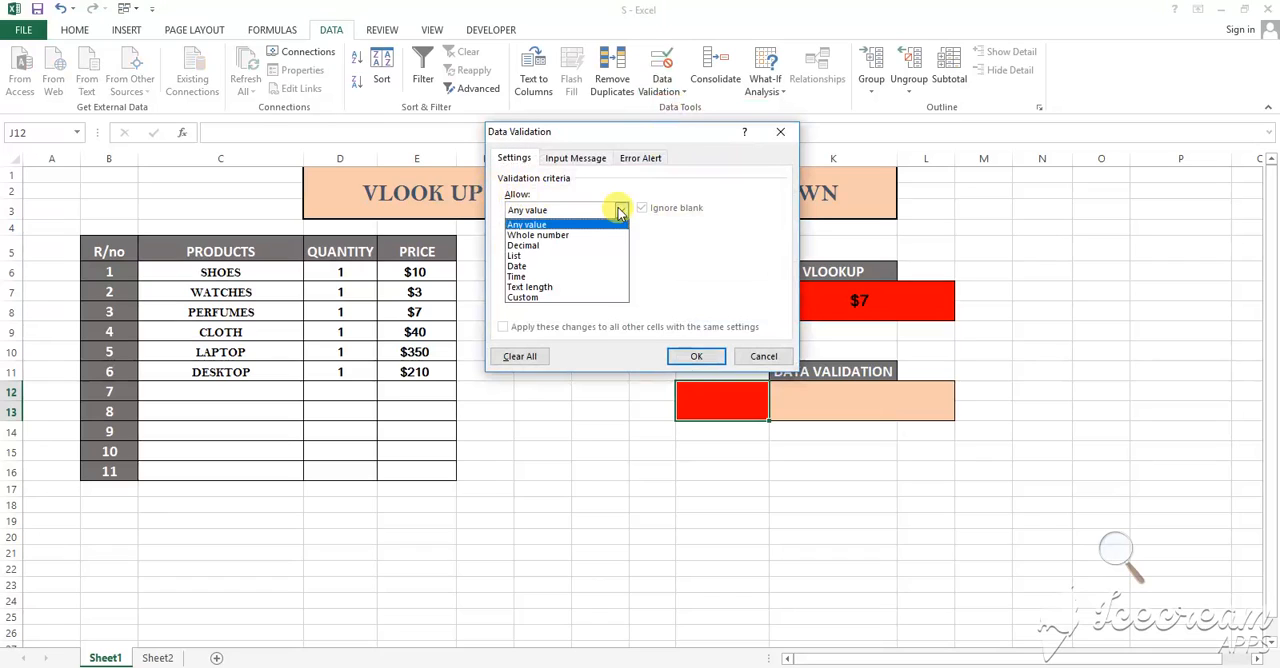
{"action": "left_click", "coordinate": [605, 257]}
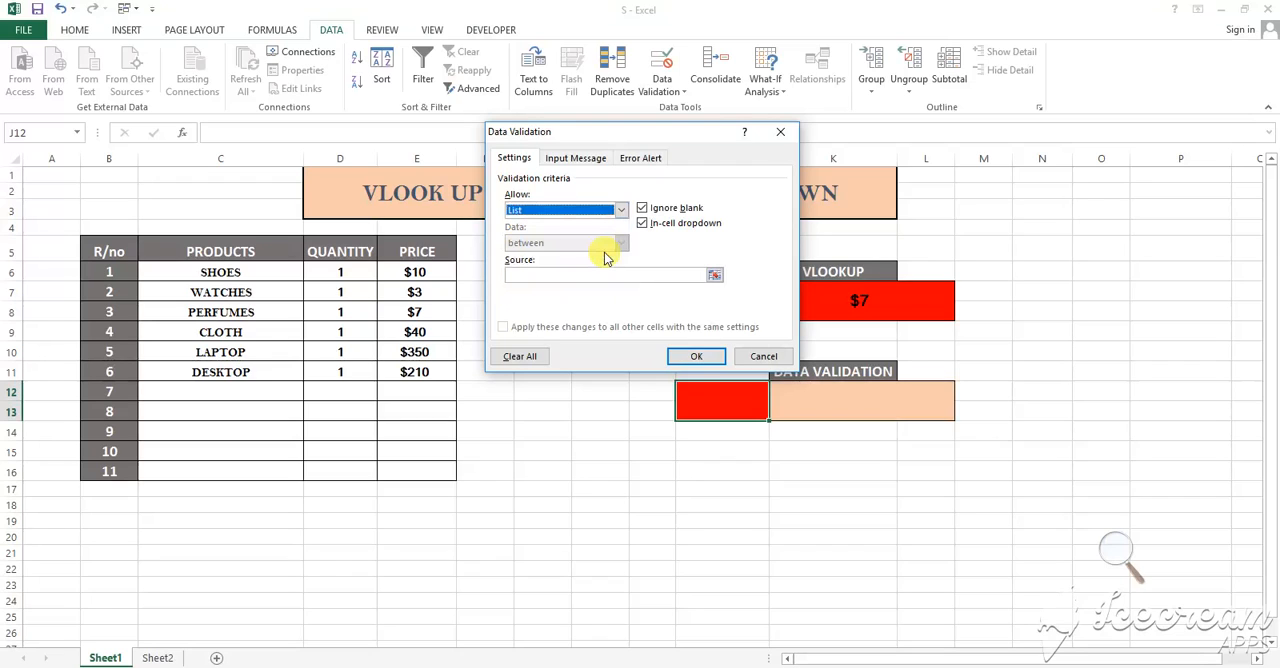
Use the product names in C6:C11 as the list source and apply the validation rule
{"action": "left_click", "coordinate": [712, 275]}
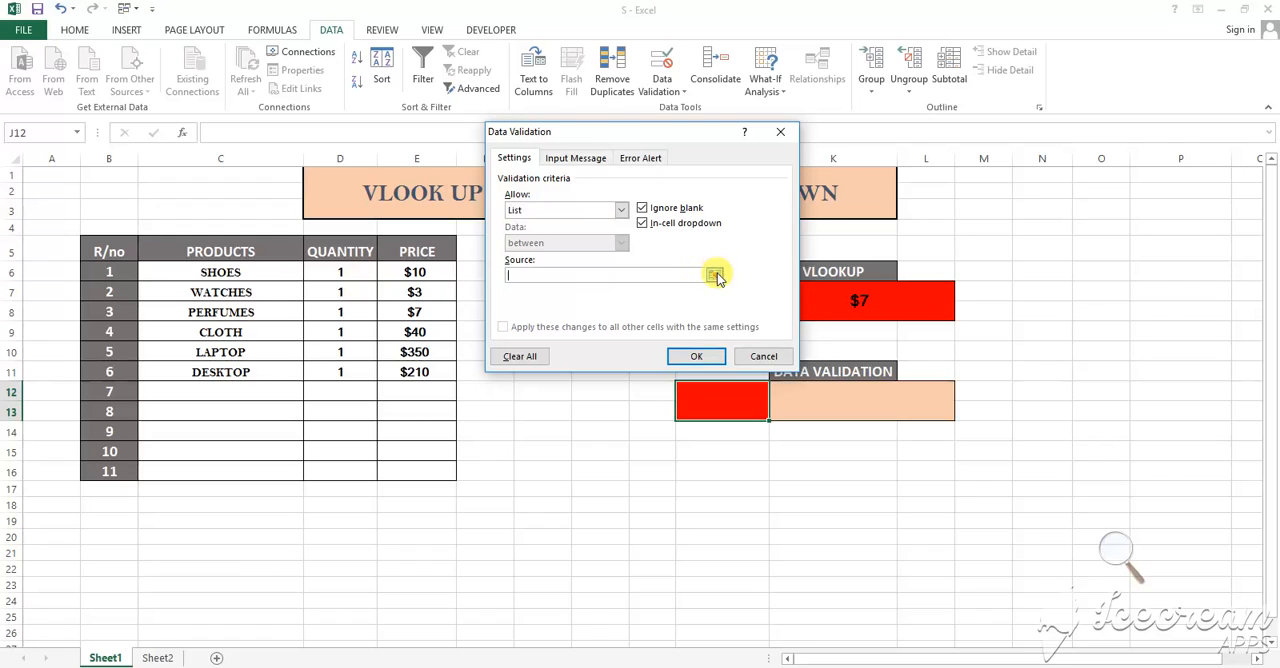
{"action": "left_click", "coordinate": [714, 275]}
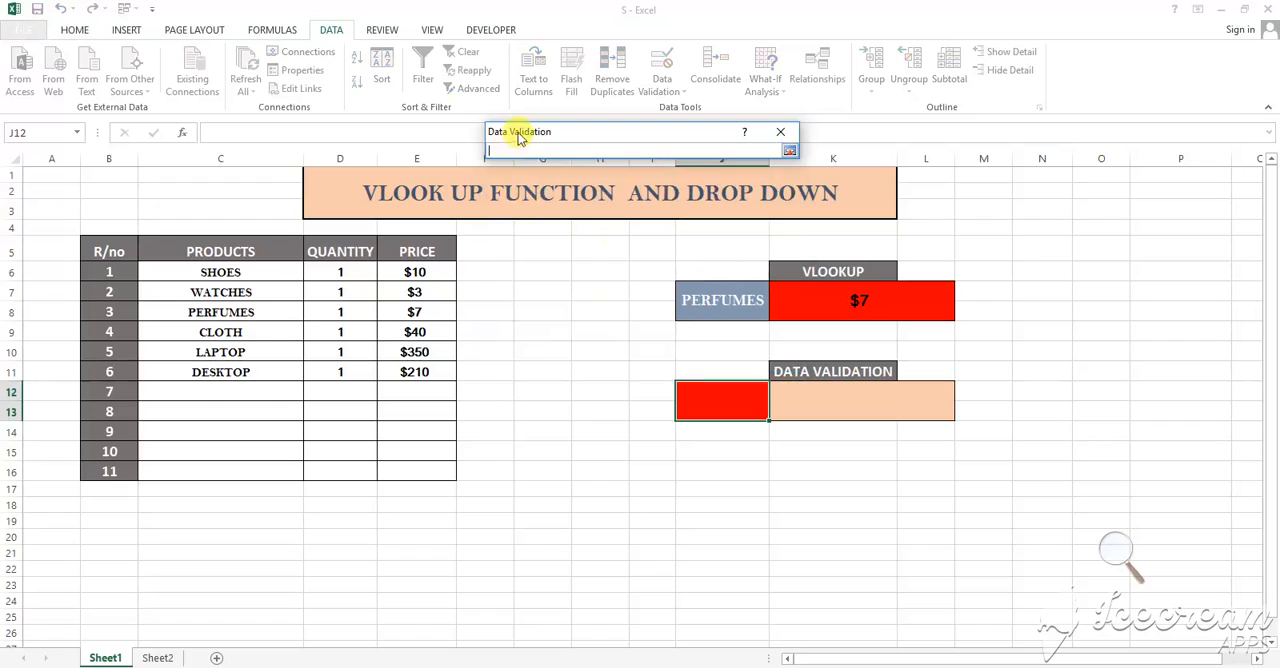
{"action": "left_click_drag", "start_coordinate": [519, 138], "coordinate": [514, 160]}
{"action": "left_click_drag", "start_coordinate": [283, 266], "coordinate": [282, 370]}
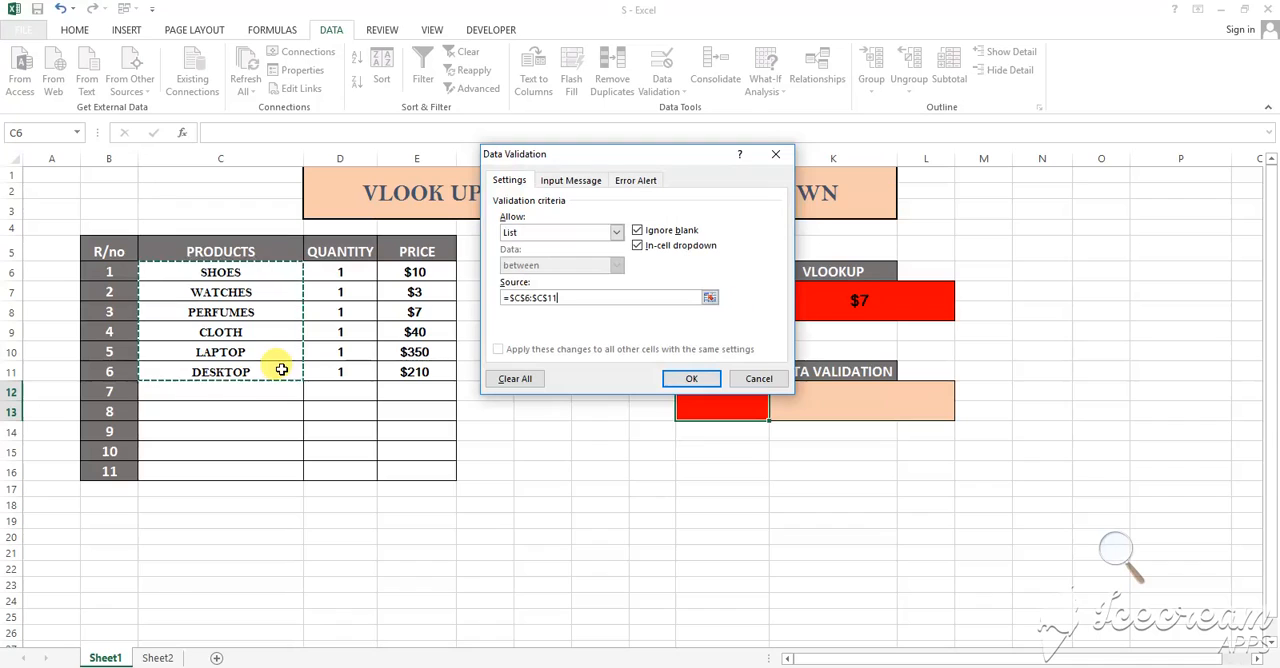
{"action": "left_click", "coordinate": [703, 381]}
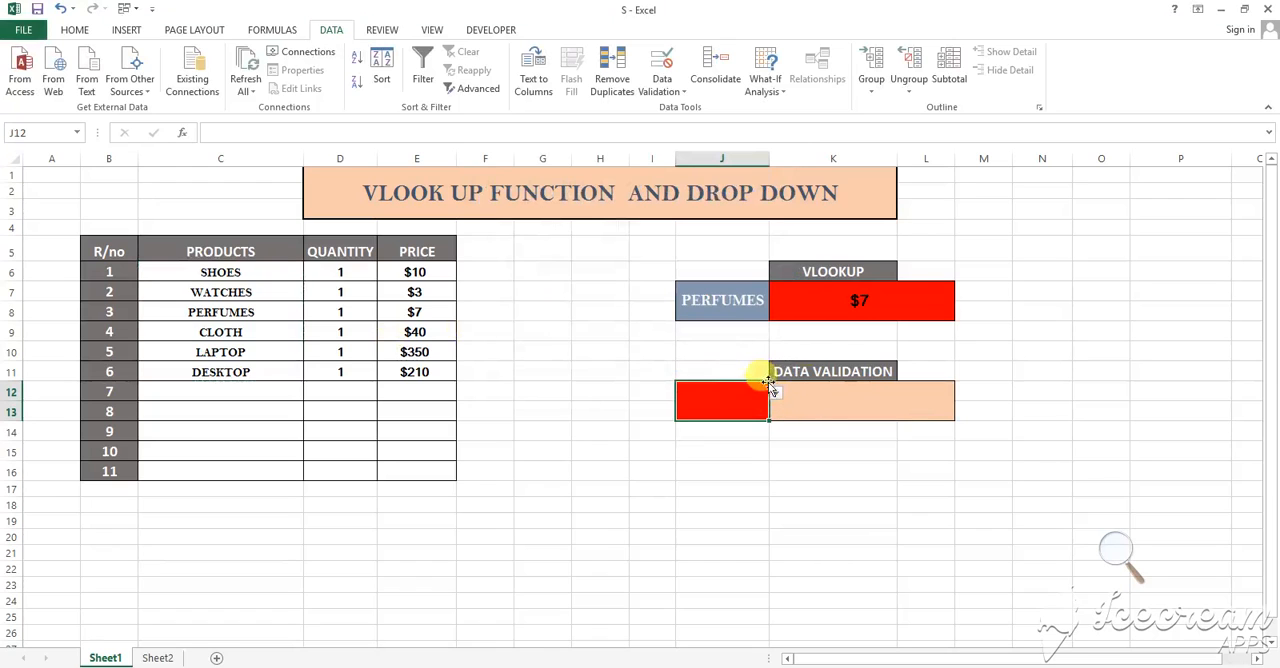
Browse the product drop-down list in J12 and choose CLOTH
{"action": "left_click", "coordinate": [1119, 550]}
{"action": "left_click", "coordinate": [1134, 561]}
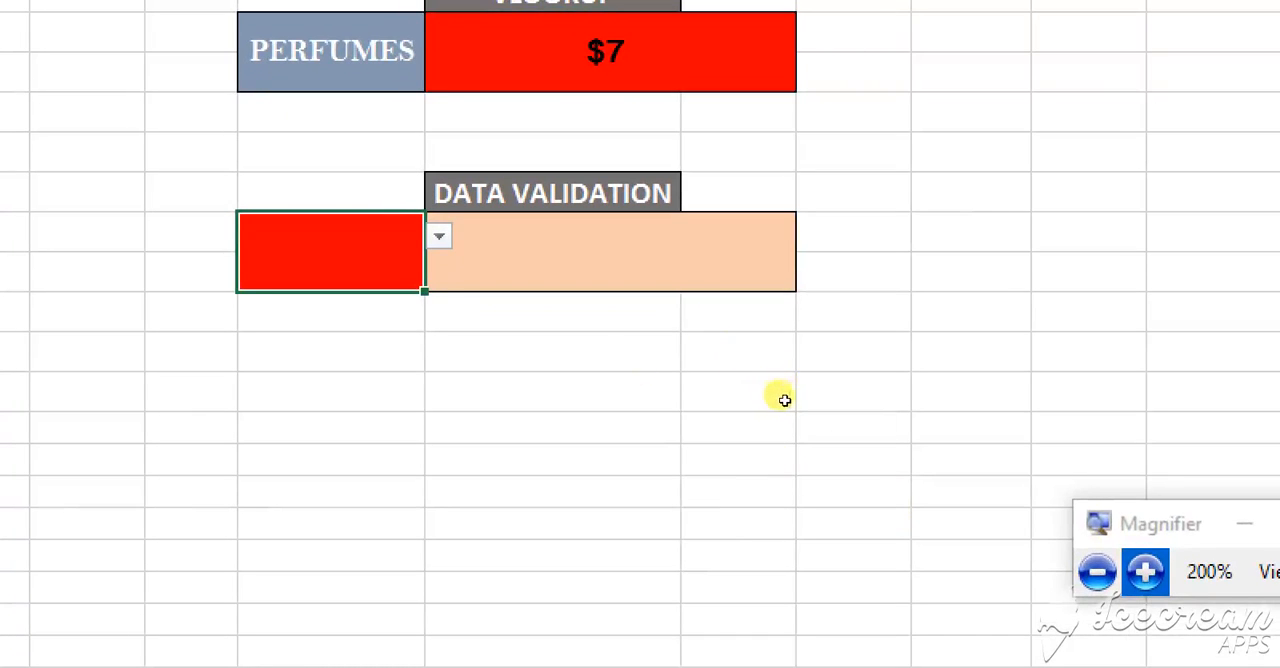
{"action": "key", "text": "alt+Down"}
{"action": "key", "text": "Escape"}
{"action": "key", "text": "alt+Down"}
{"action": "key", "text": "Down"}
{"action": "key", "text": "Down"}
{"action": "key", "text": "Down"}
{"action": "key", "text": "Down"}
{"action": "key", "text": "Down"}
{"action": "key", "text": "Down"}
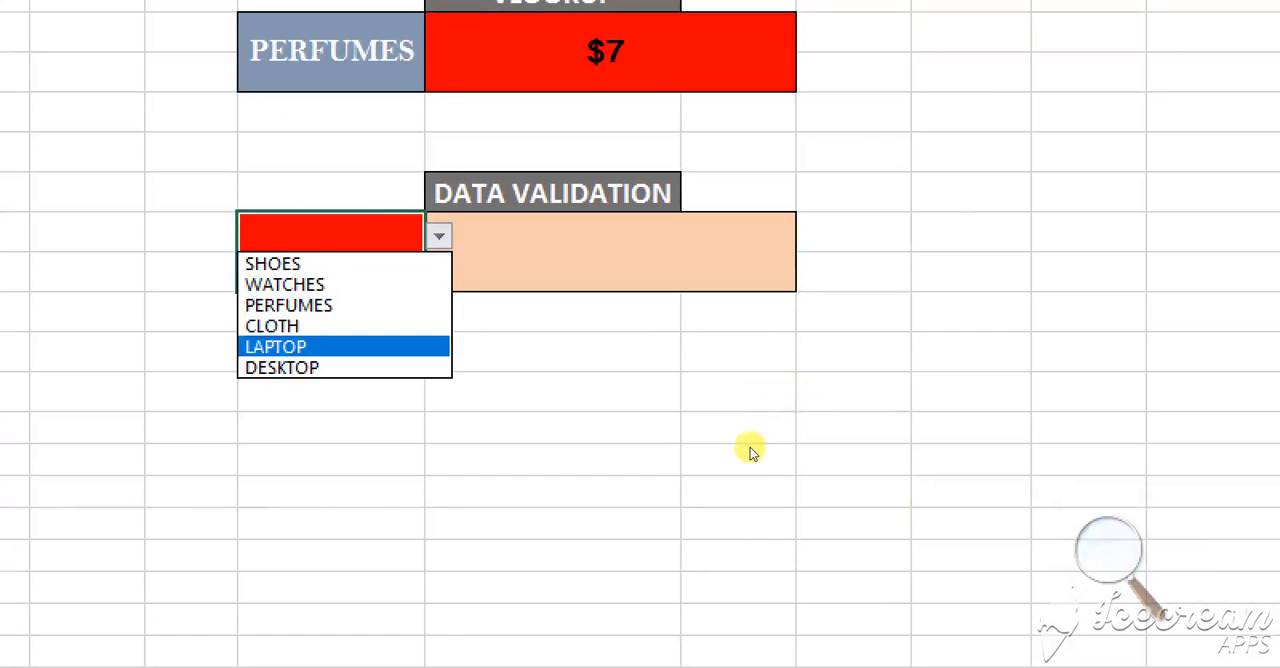
{"action": "key", "text": "Home"}
{"action": "key", "text": "End"}
{"action": "key", "text": "Up"}
{"action": "key", "text": "Up"}
{"action": "key", "text": "Return"}
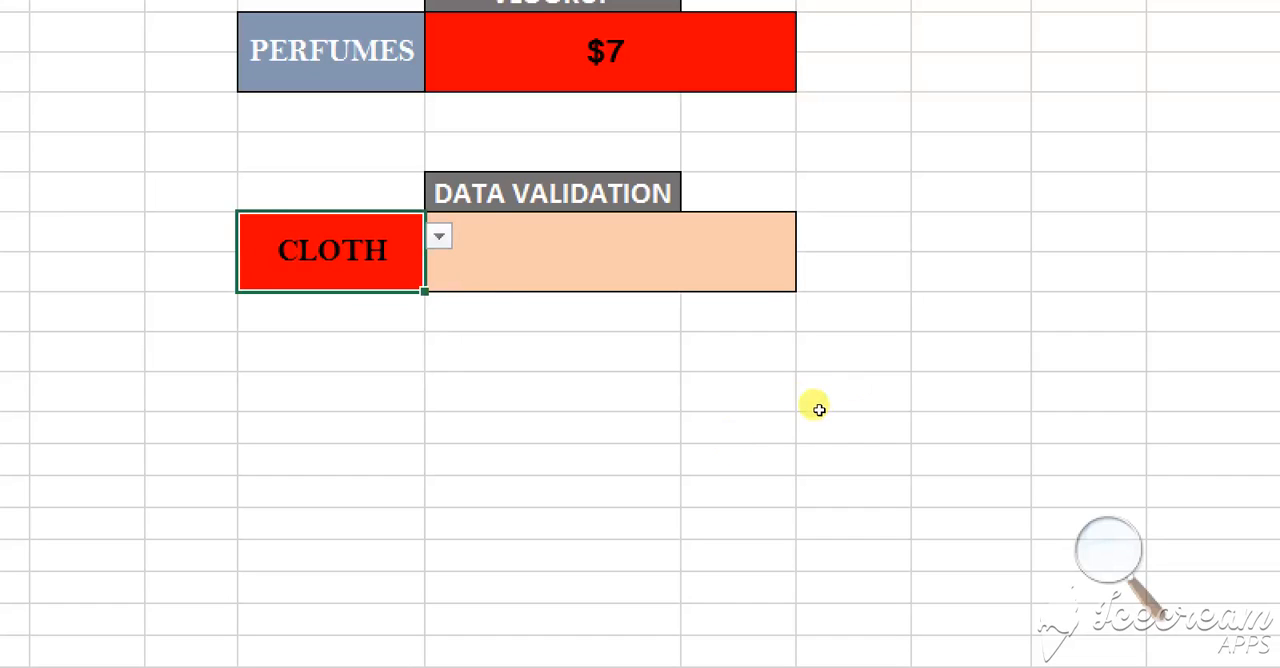
Enter the formula =VLOOKUP(J12,C6:E11,3,0) in K12 to return the price of the product chosen in J12
{"action": "key", "text": "Right"}
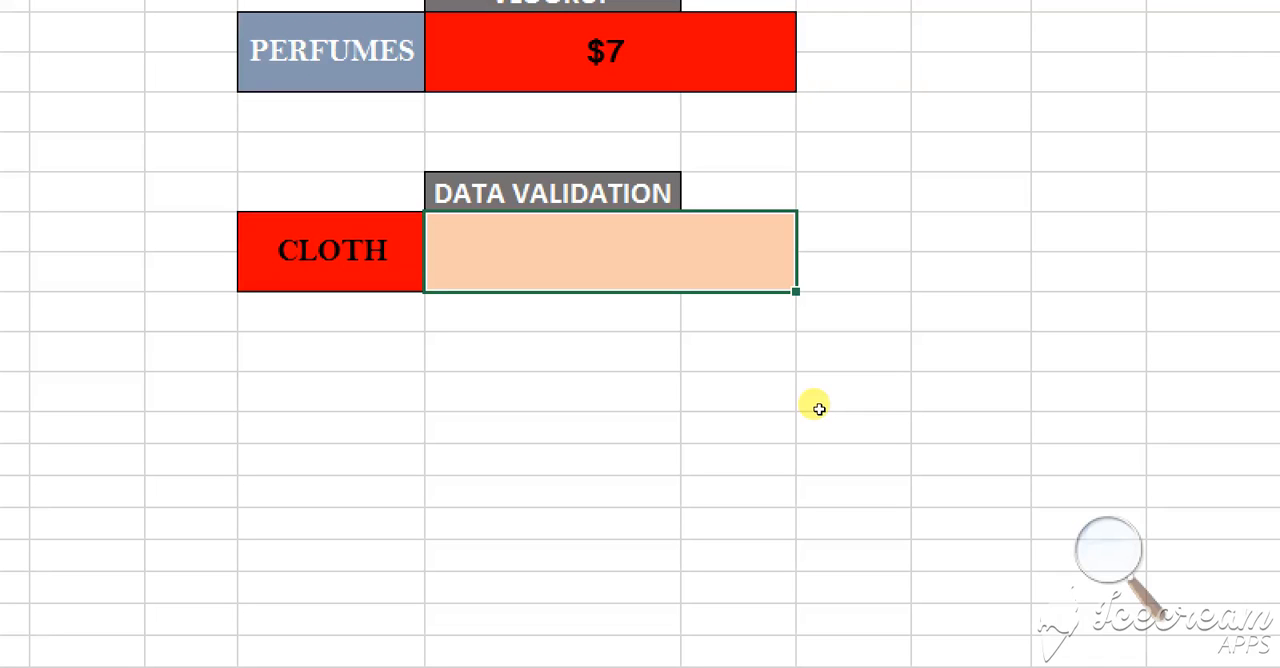
{"action": "type", "text": "="}
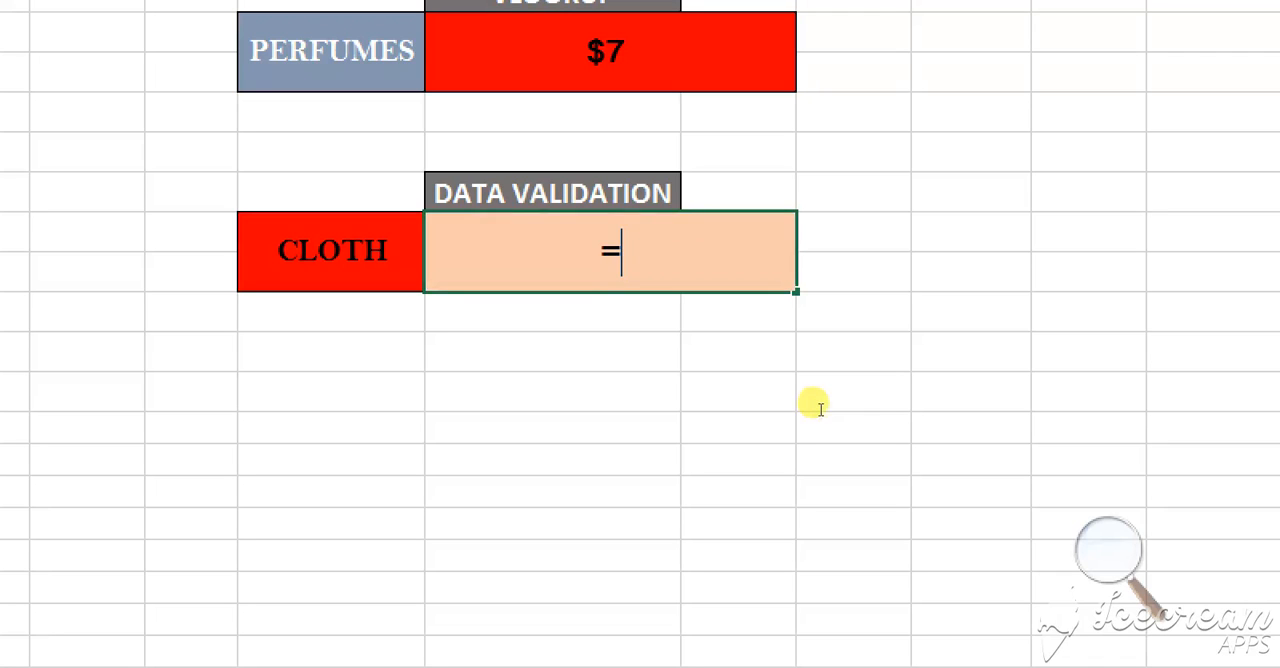
{"action": "type", "text": "VLOOKUP"}
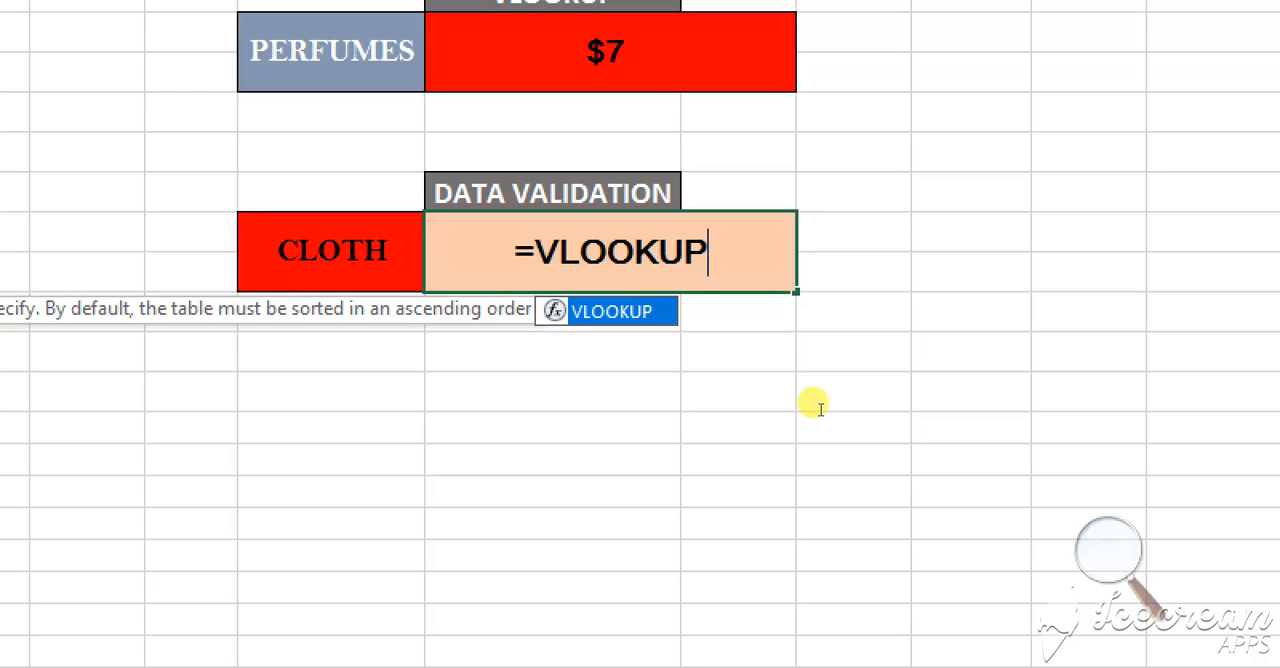
{"action": "type", "text": "("}
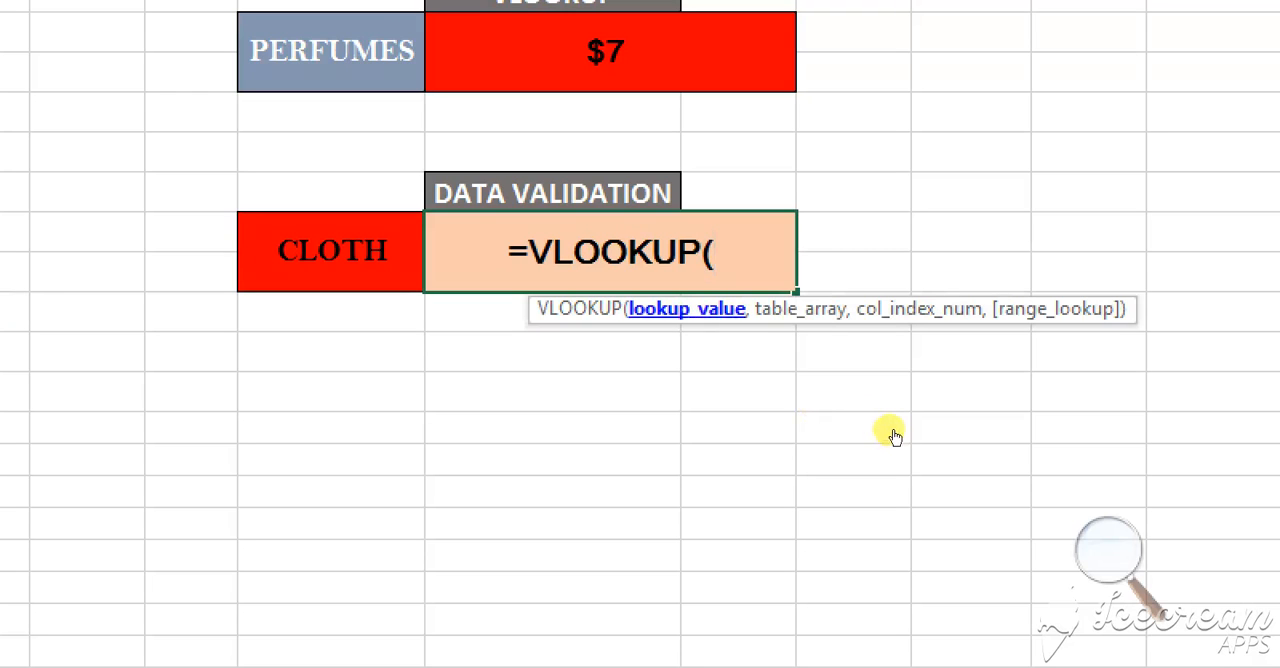
{"action": "key", "text": "Left"}
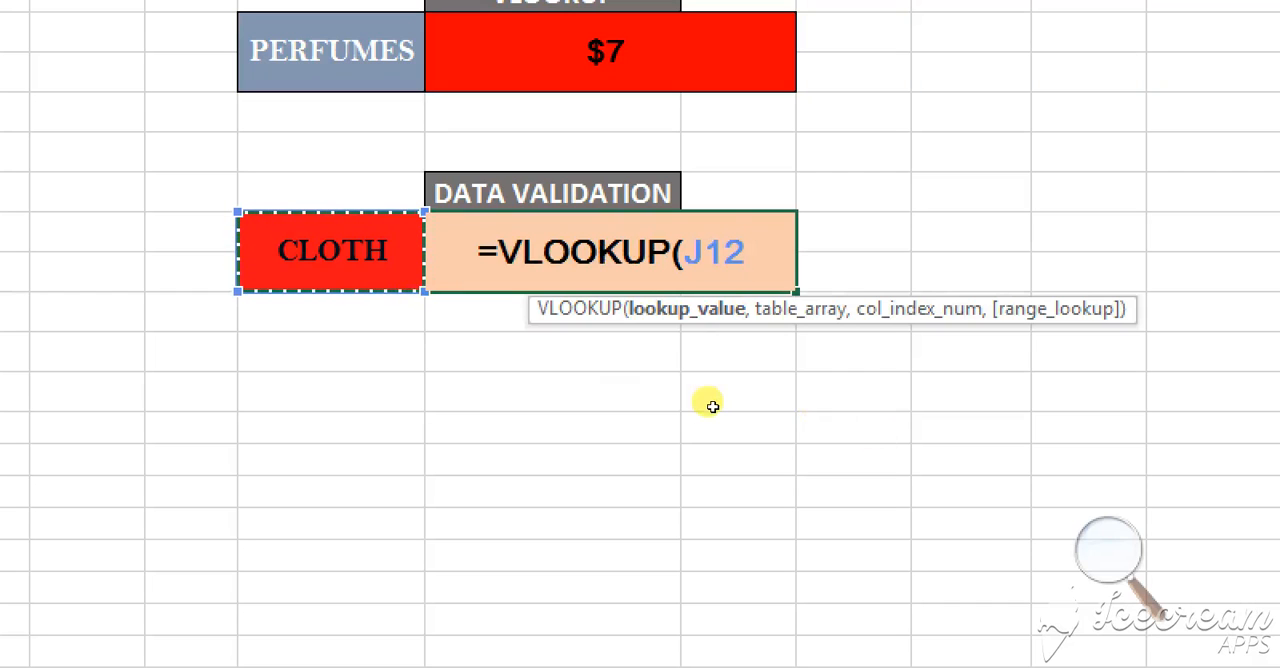
{"action": "type", "text": ","}
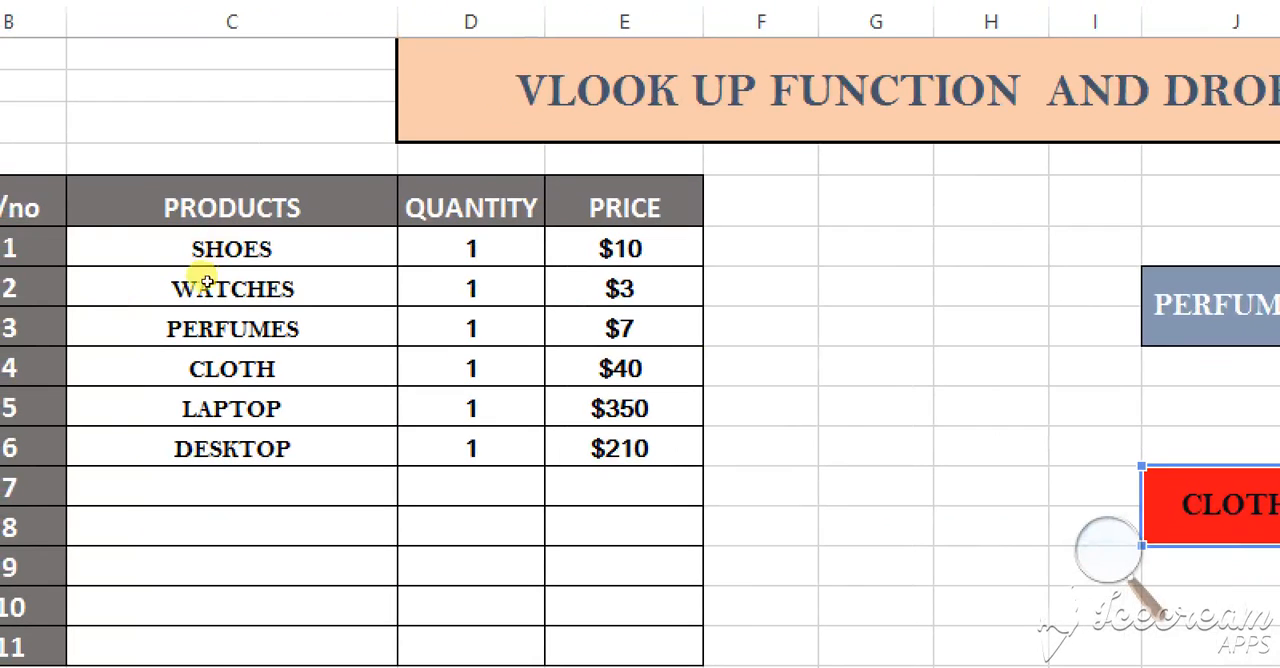
{"action": "left_click_drag", "start_coordinate": [205, 257], "coordinate": [425, 378]}
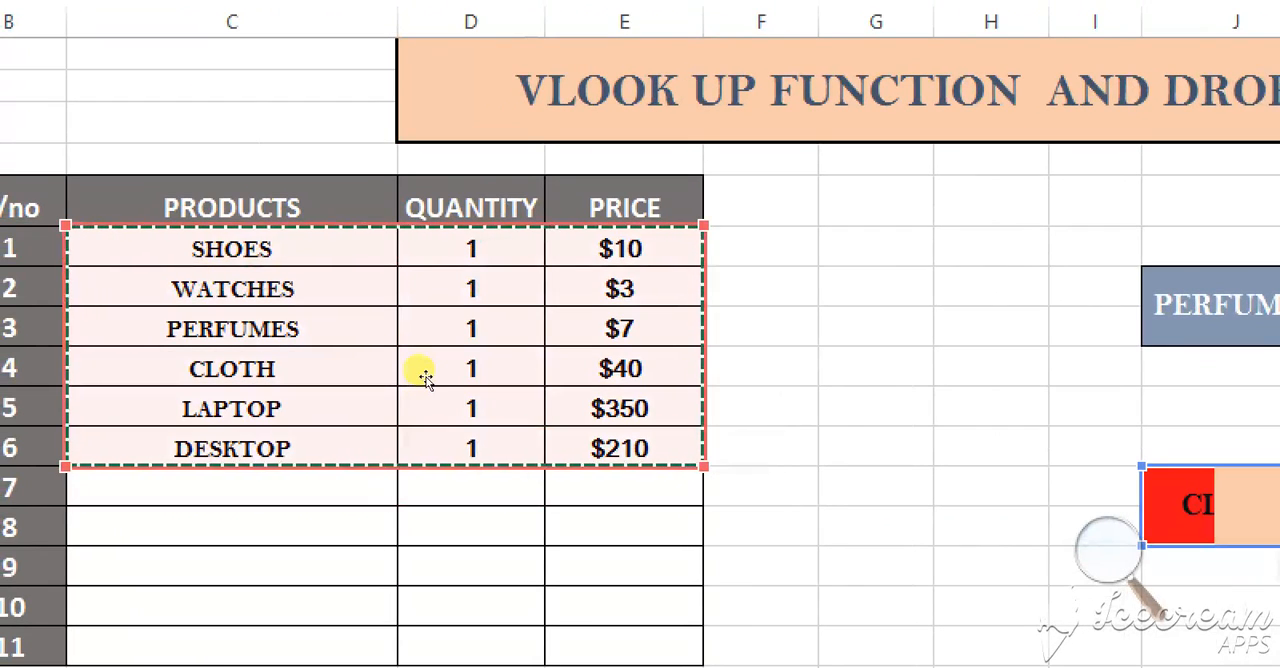
{"action": "type", "text": ","}
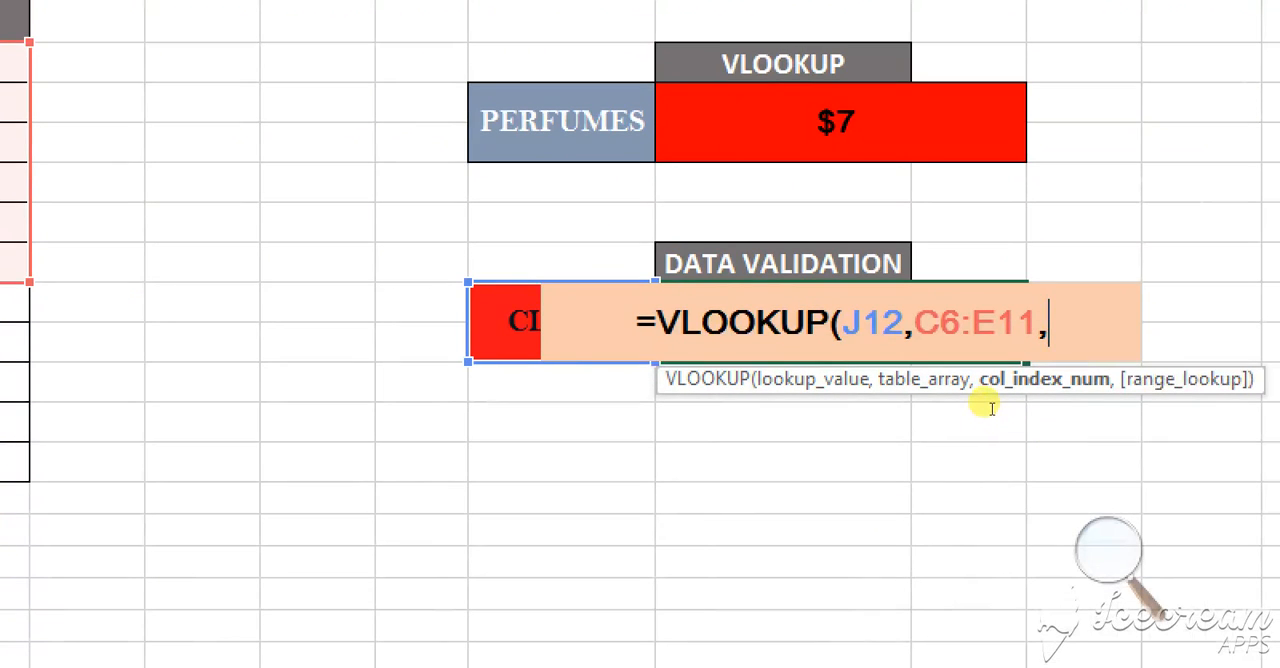
{"action": "type", "text": "3"}
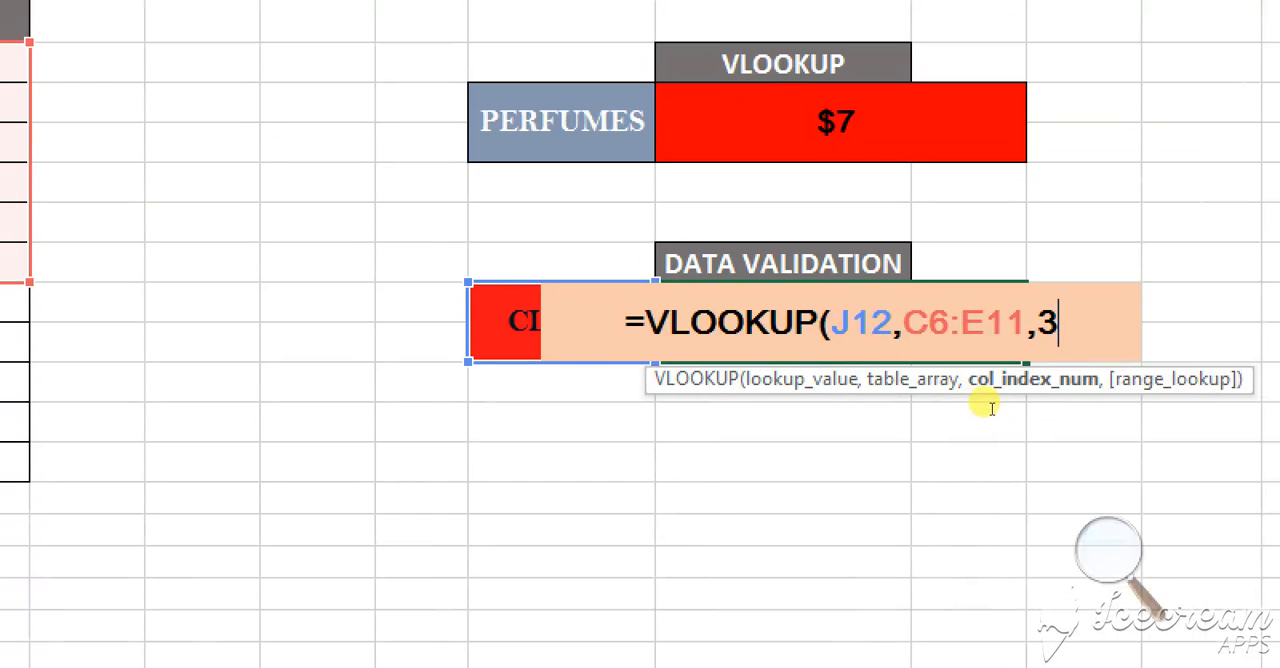
{"action": "type", "text": ",0"}
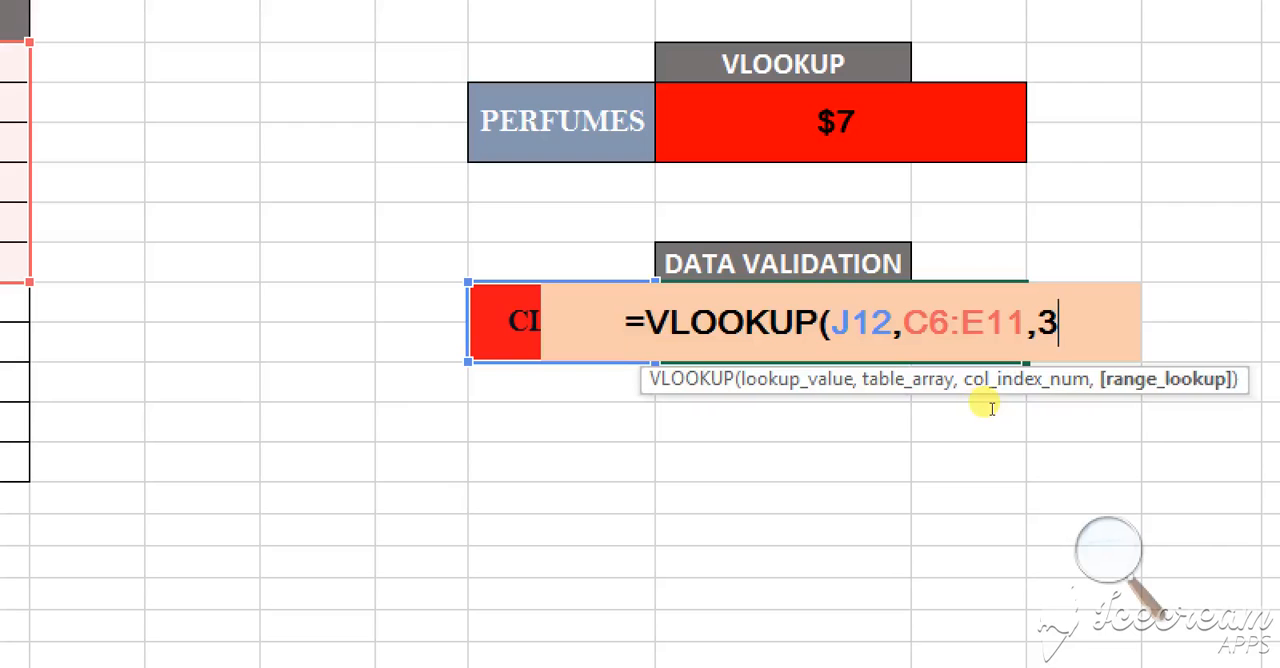
{"action": "type", "text": ")"}
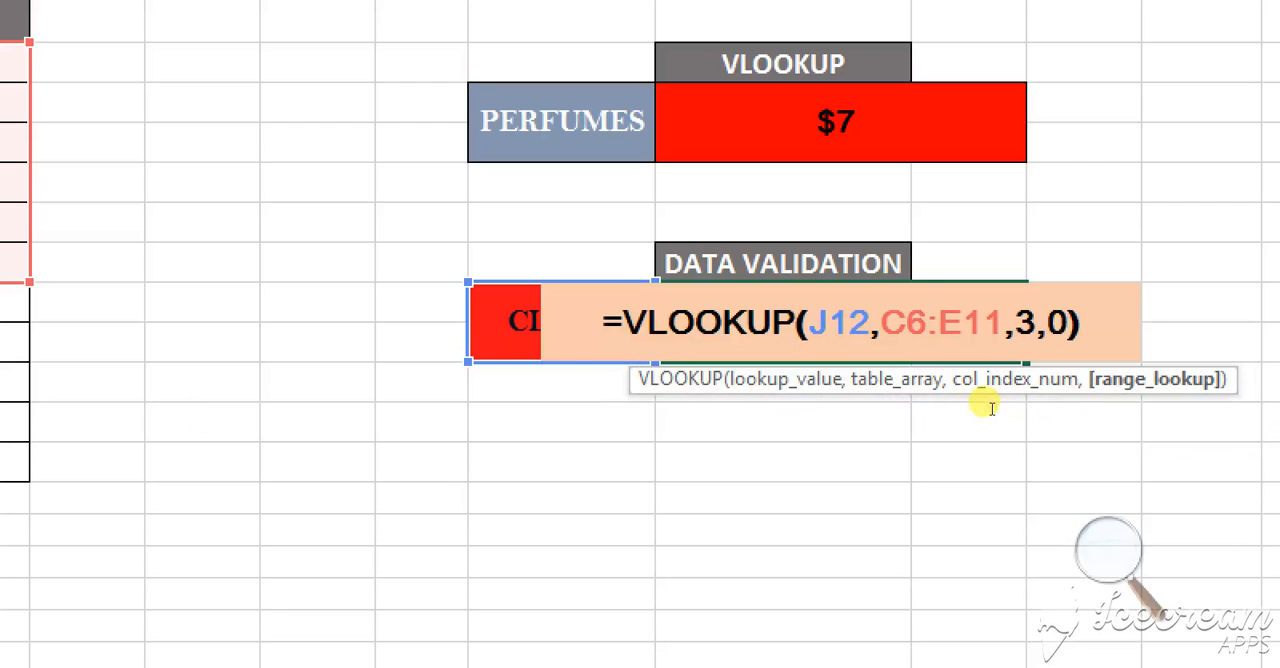
{"action": "key", "text": "Return"}
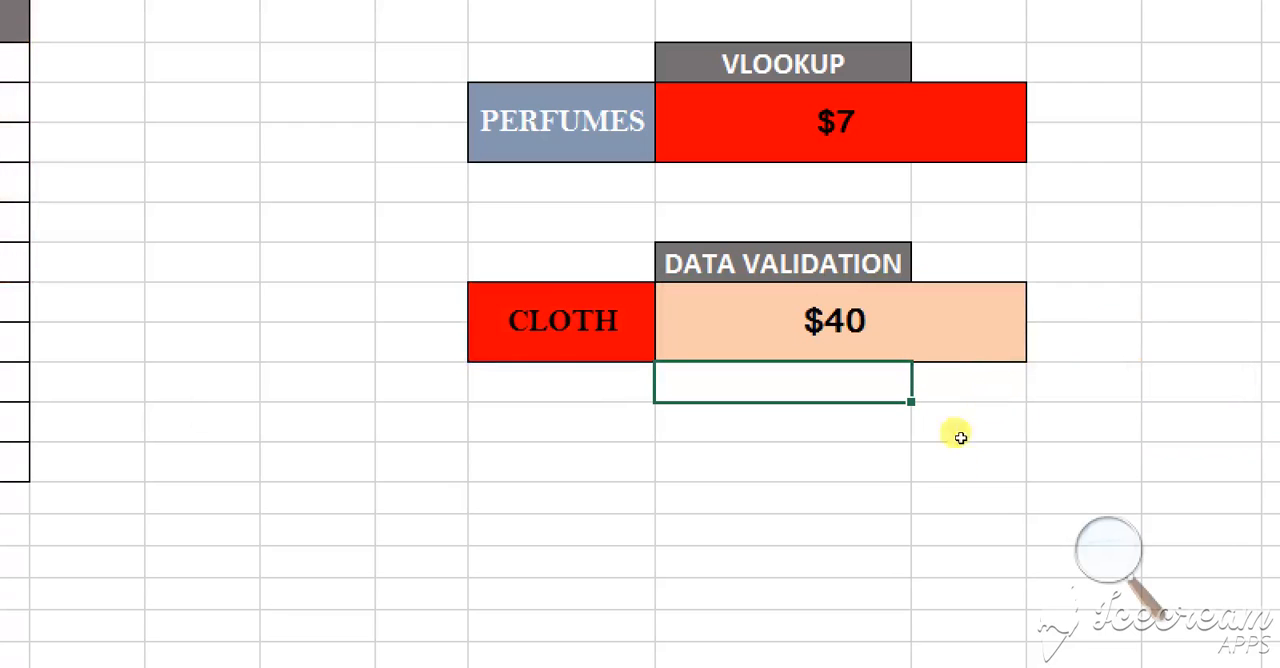
Test the price lookup by choosing SHOES from the product drop-down in J12, and switch the selection back to CLOTH
{"action": "left_click", "coordinate": [1108, 549]}
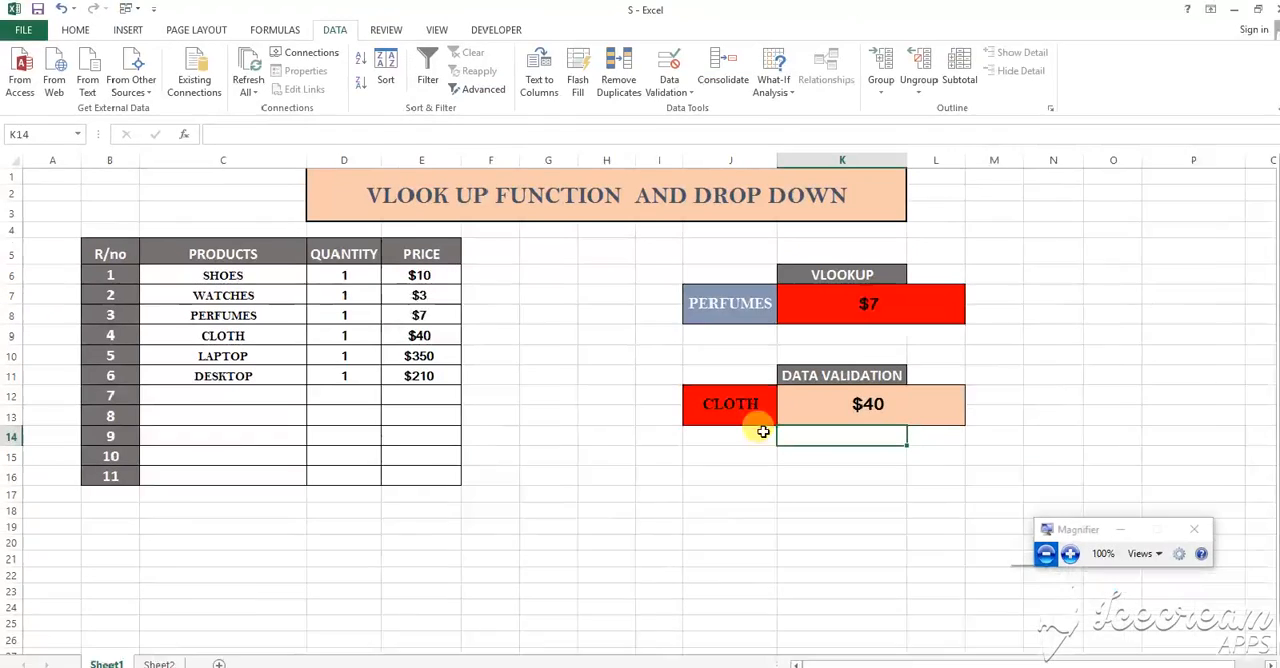
{"action": "left_click", "coordinate": [1097, 571]}
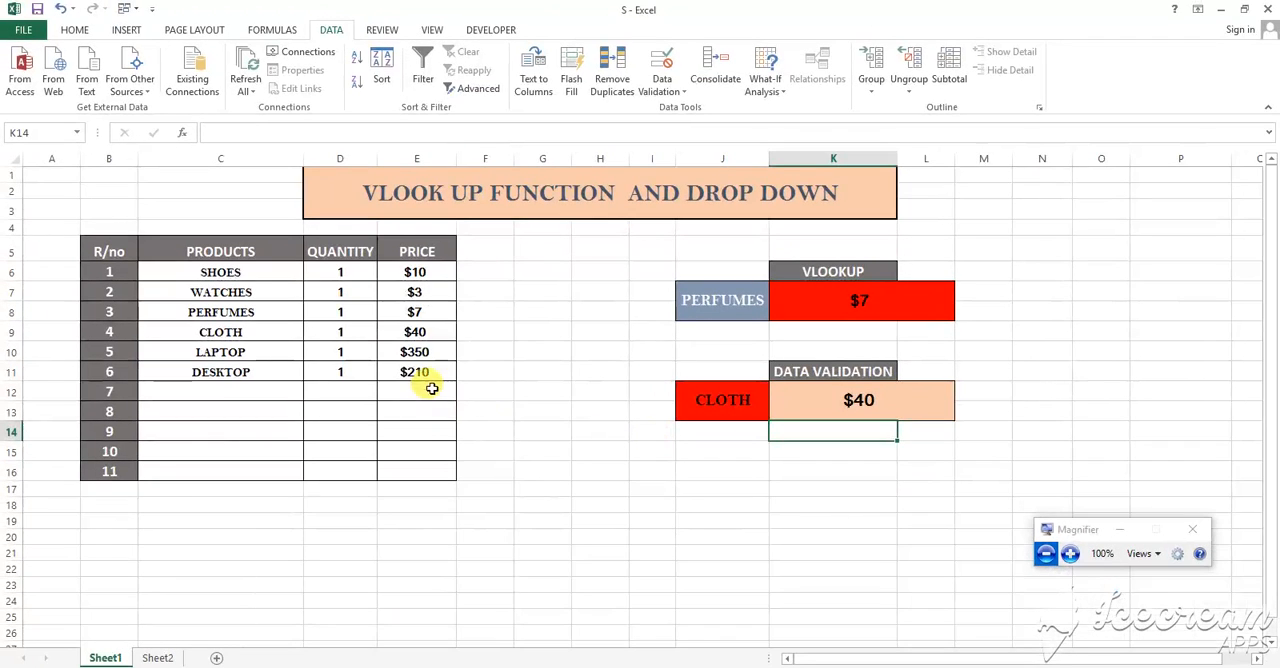
{"action": "left_click", "coordinate": [414, 328]}
{"action": "left_click", "coordinate": [723, 397]}
{"action": "left_click", "coordinate": [776, 394]}
{"action": "left_click", "coordinate": [749, 455]}
{"action": "left_click", "coordinate": [777, 395]}
{"action": "left_click", "coordinate": [757, 407]}
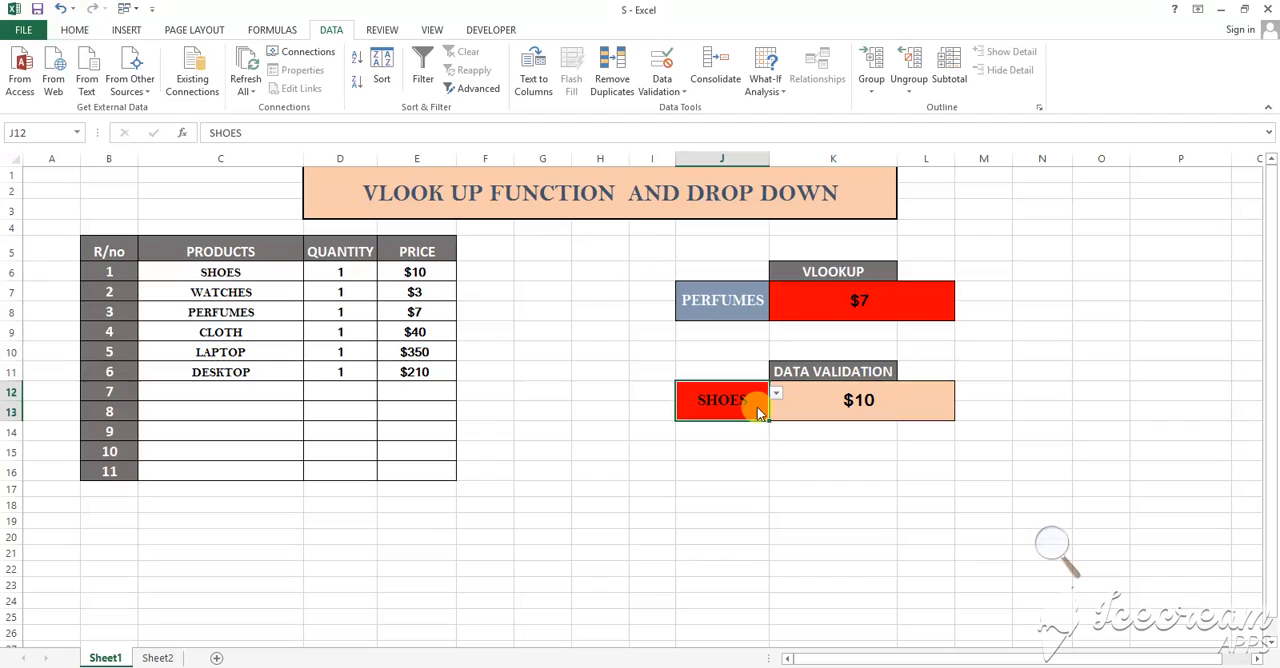
{"action": "left_click", "coordinate": [796, 448]}
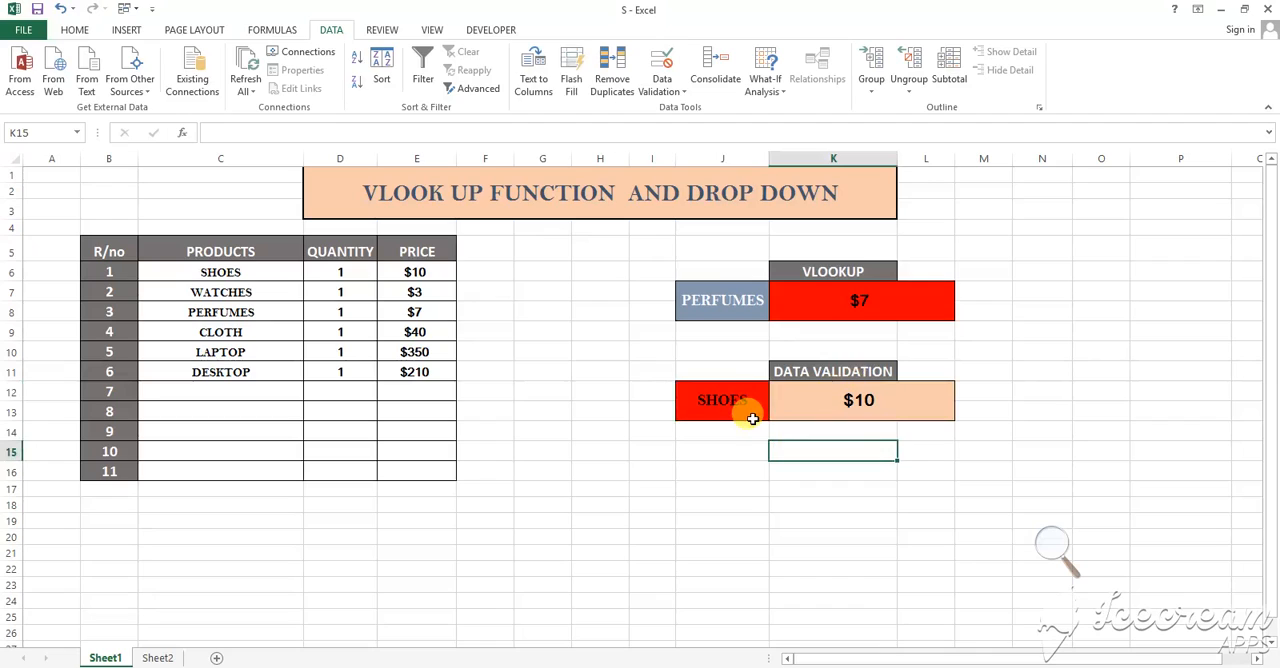
{"action": "left_click", "coordinate": [751, 414]}
{"action": "left_click", "coordinate": [775, 393]}
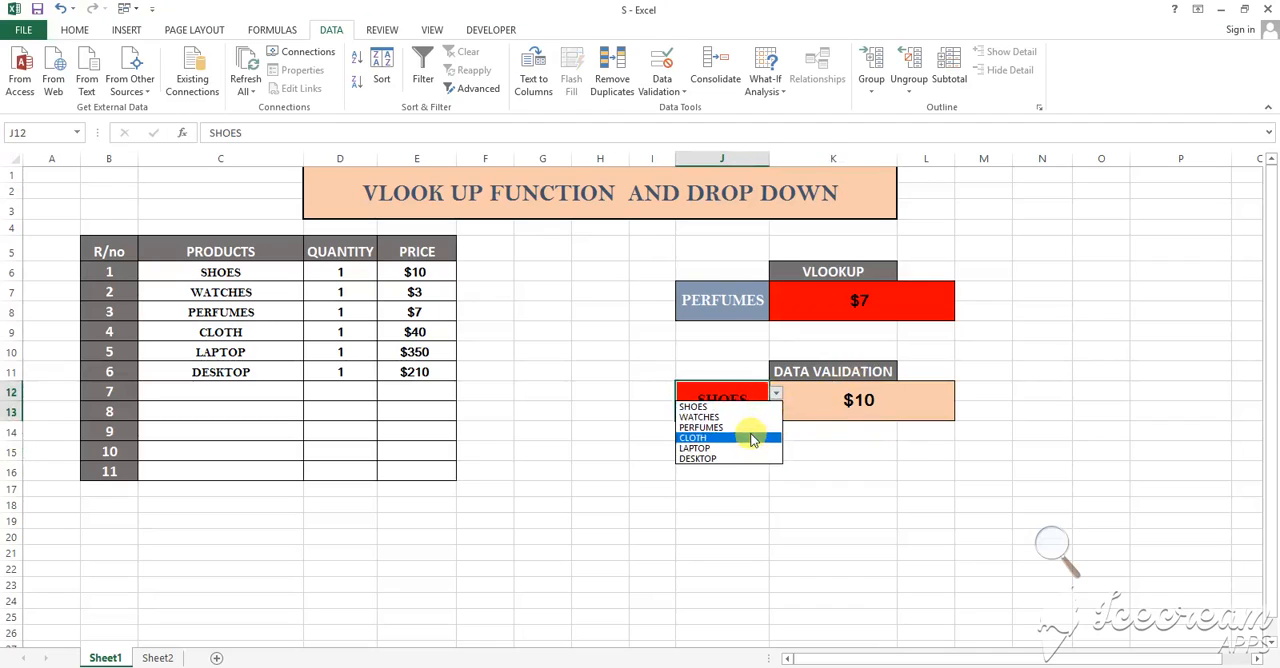
{"action": "left_click", "coordinate": [752, 438]}
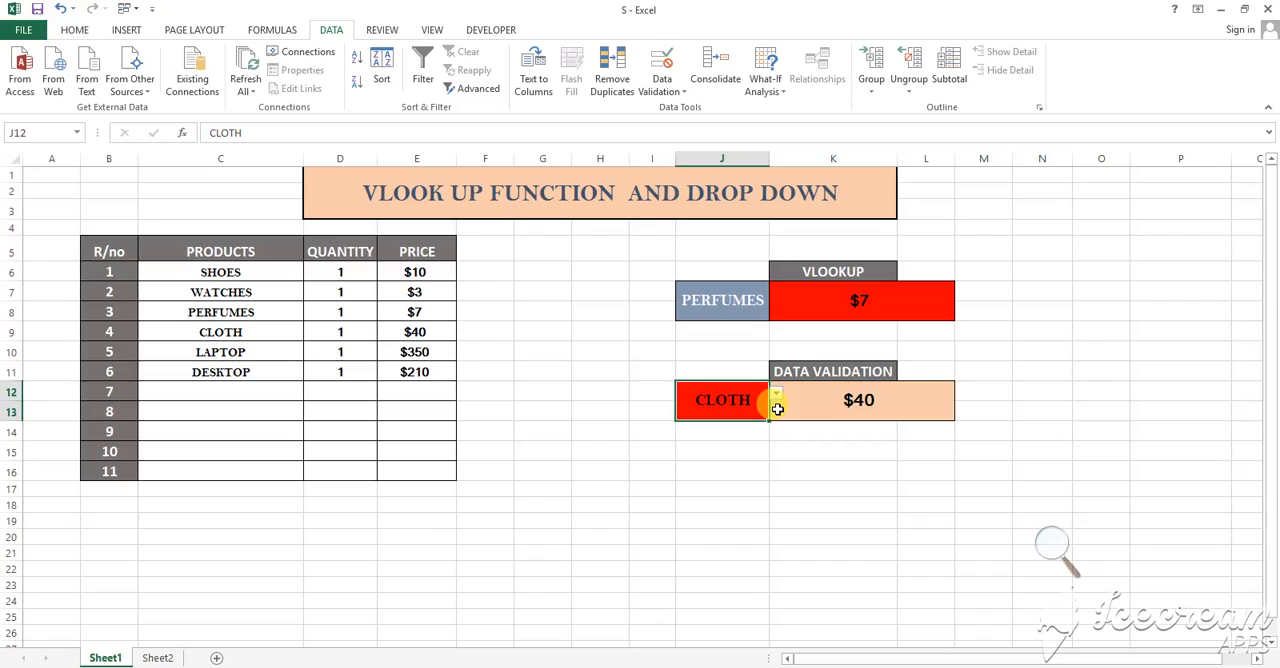
Add the headings QUANTITY in M11 and T.PRICE in O11 beside the data validation block
{"action": "left_click", "coordinate": [1037, 374]}
{"action": "left_click", "coordinate": [1003, 371]}
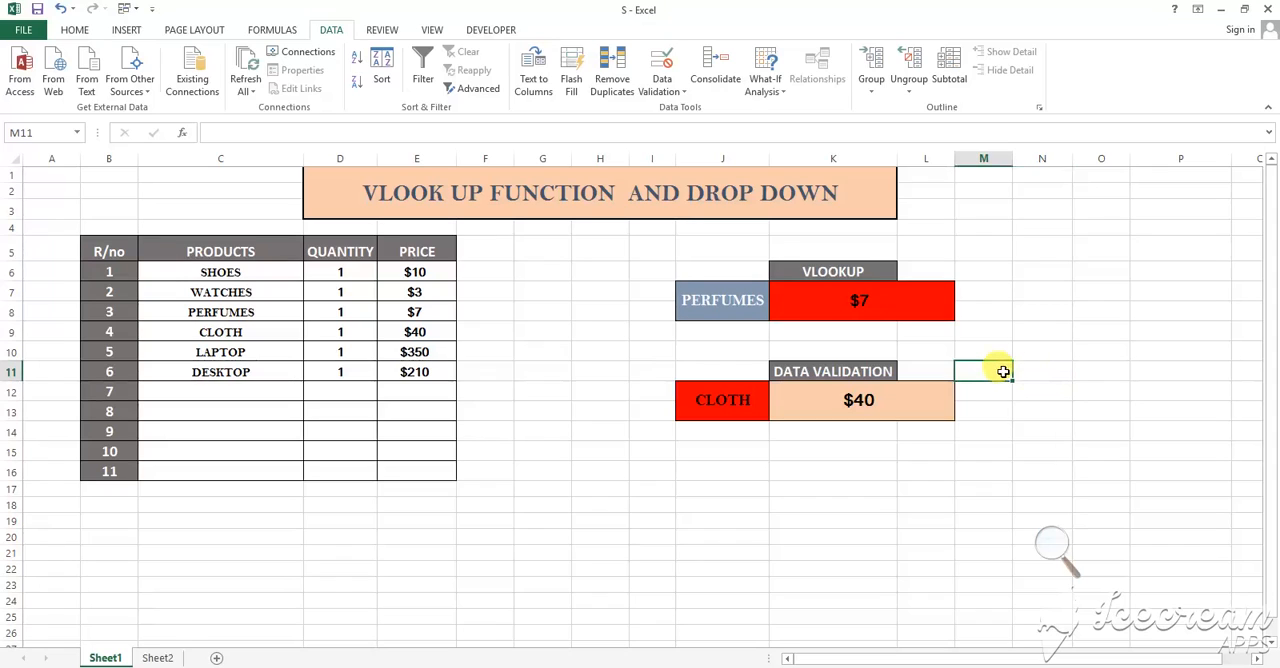
{"action": "type", "text": "q"}
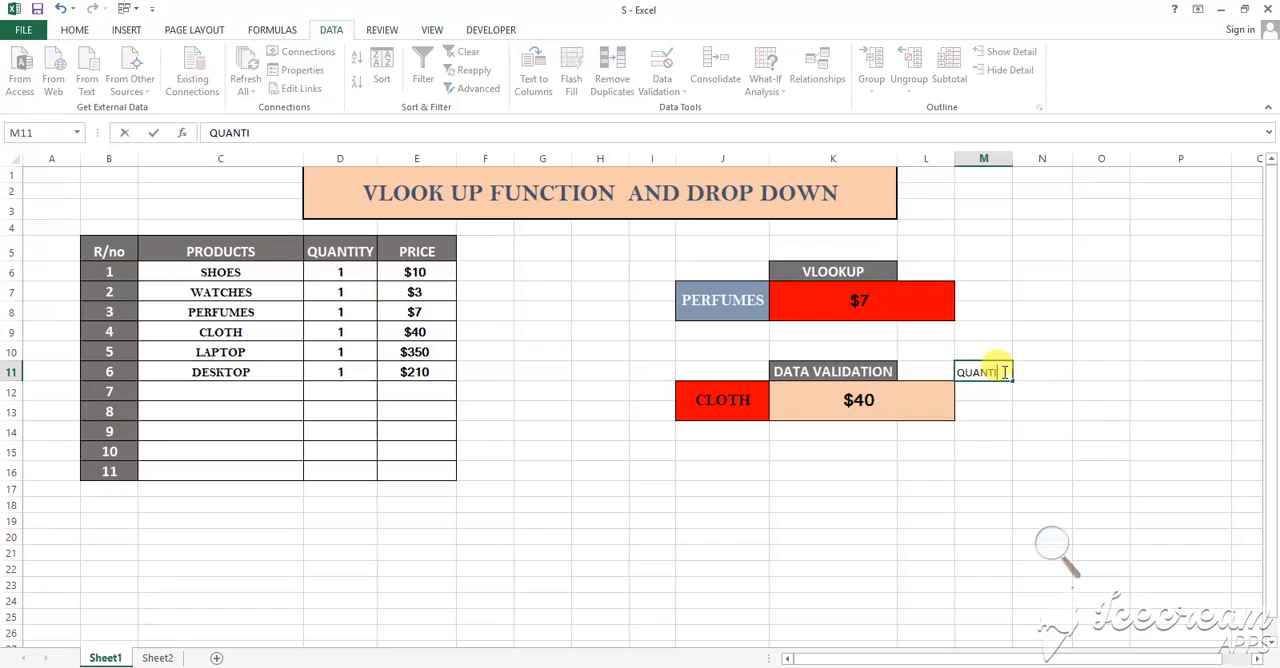
{"action": "left_click", "coordinate": [1030, 403]}
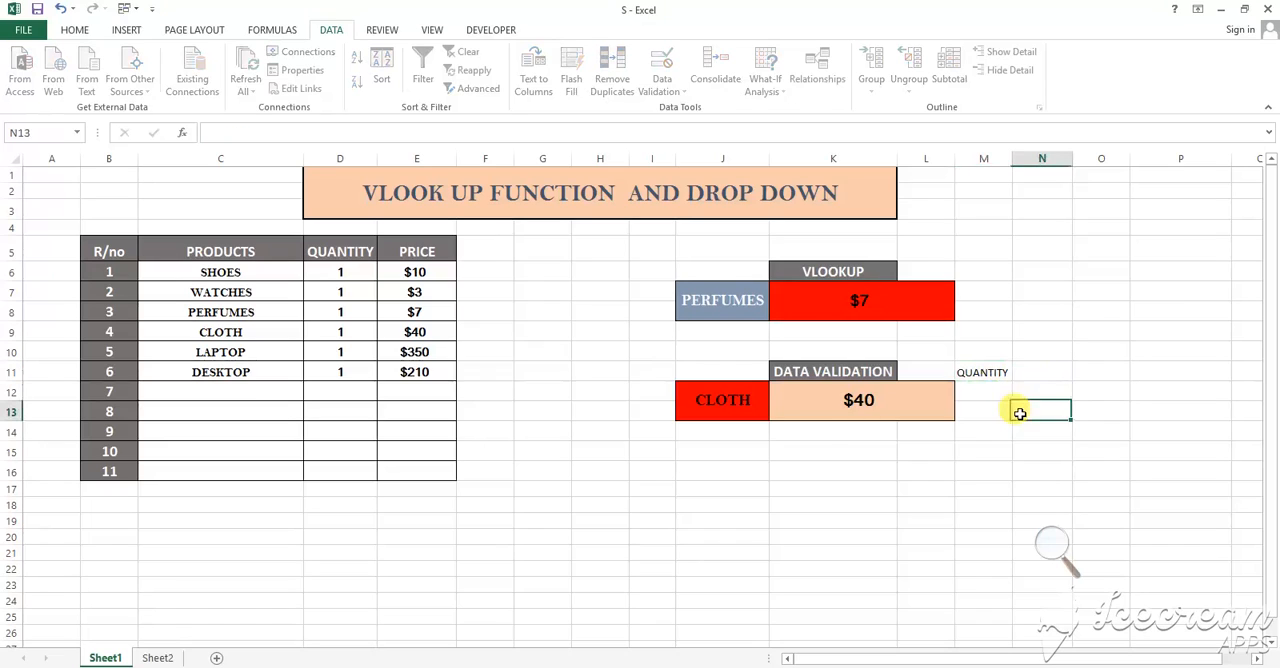
{"action": "left_click", "coordinate": [1088, 374]}
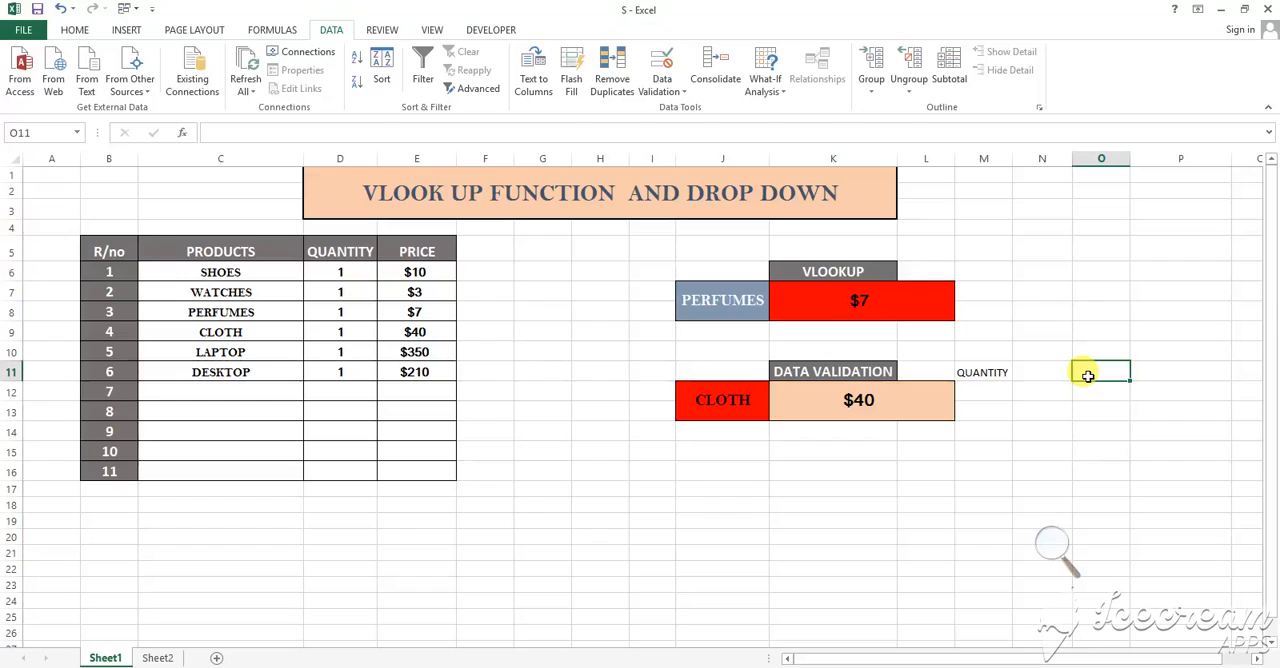
{"action": "type", "text": "T.PRICE"}
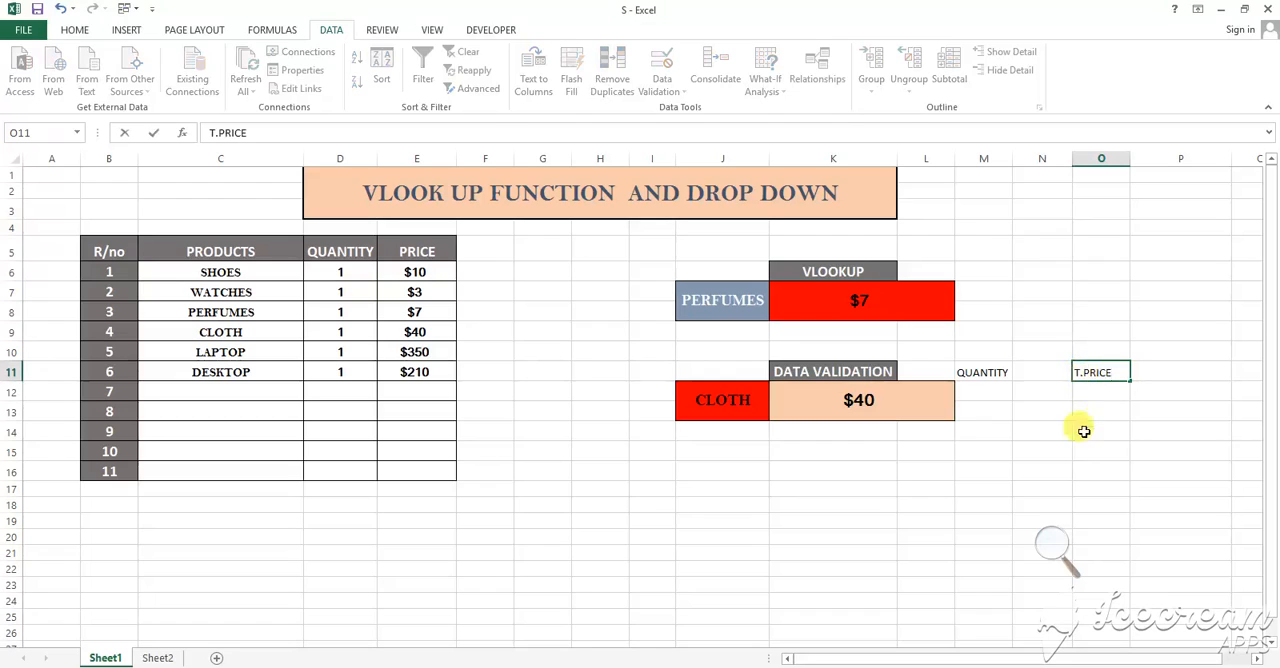
Merge and center M12:M13 below QUANTITY and O12:O13 below T.PRICE
{"action": "left_click", "coordinate": [995, 392]}
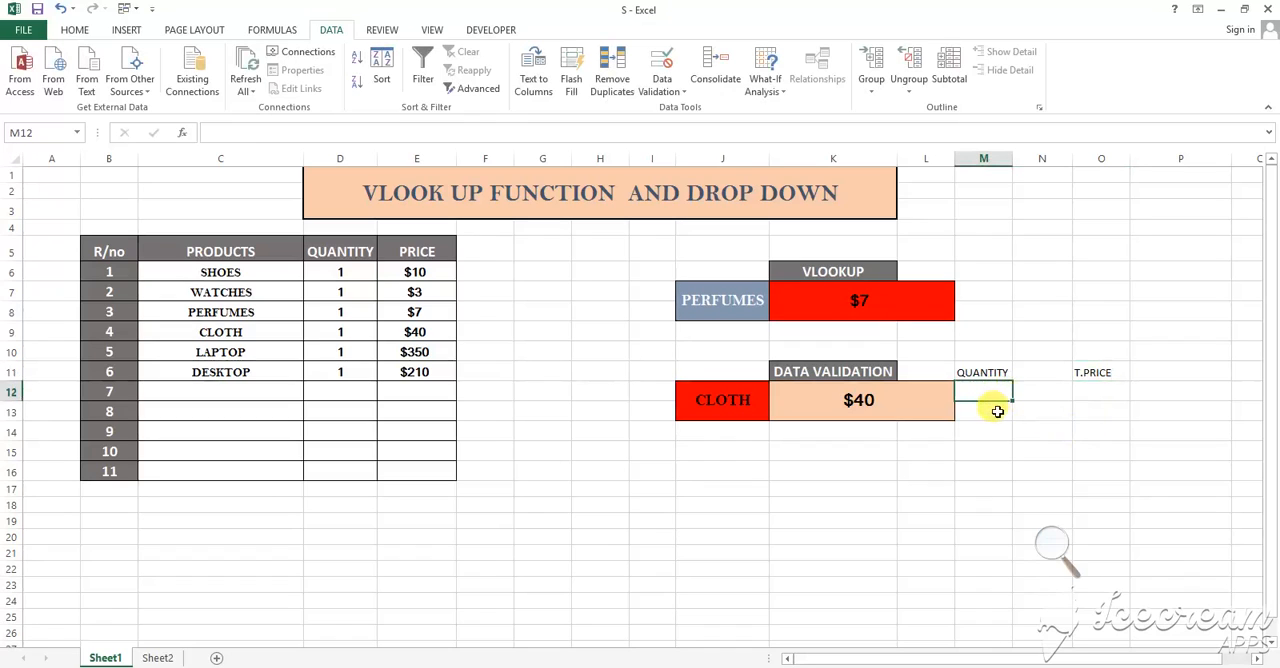
{"action": "left_click_drag", "start_coordinate": [986, 392], "coordinate": [986, 405]}
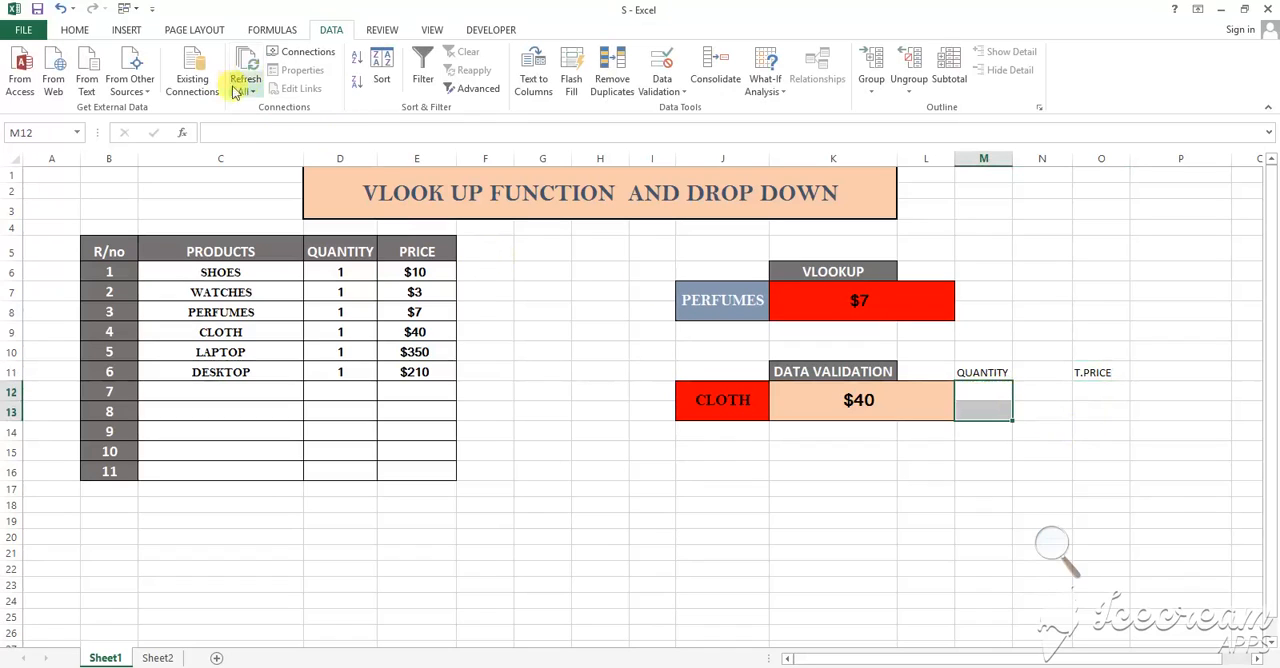
{"action": "left_click", "coordinate": [80, 29]}
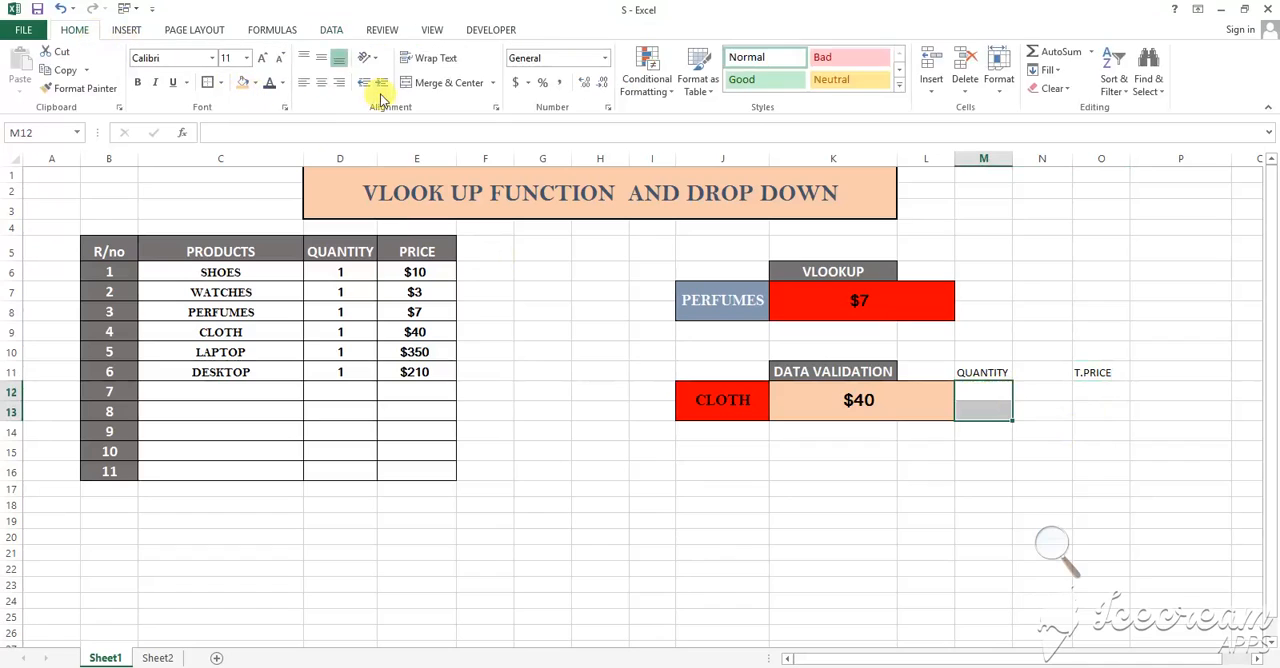
{"action": "left_click", "coordinate": [410, 84]}
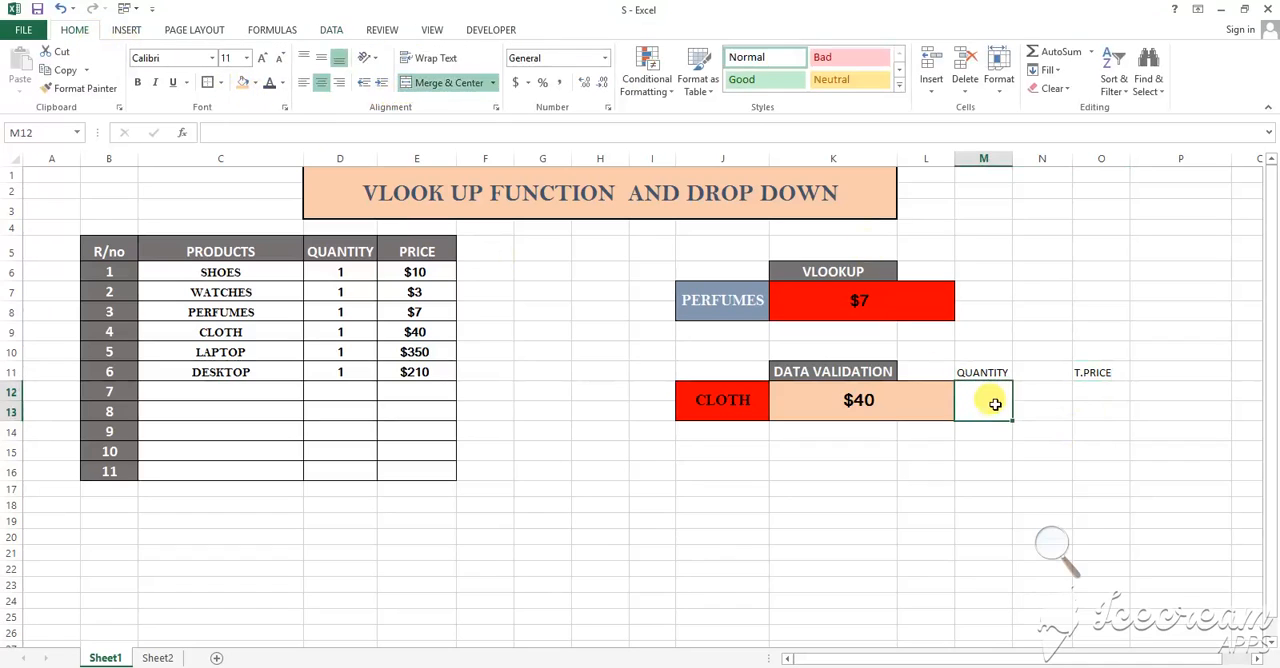
{"action": "left_click_drag", "start_coordinate": [1100, 394], "coordinate": [1103, 408]}
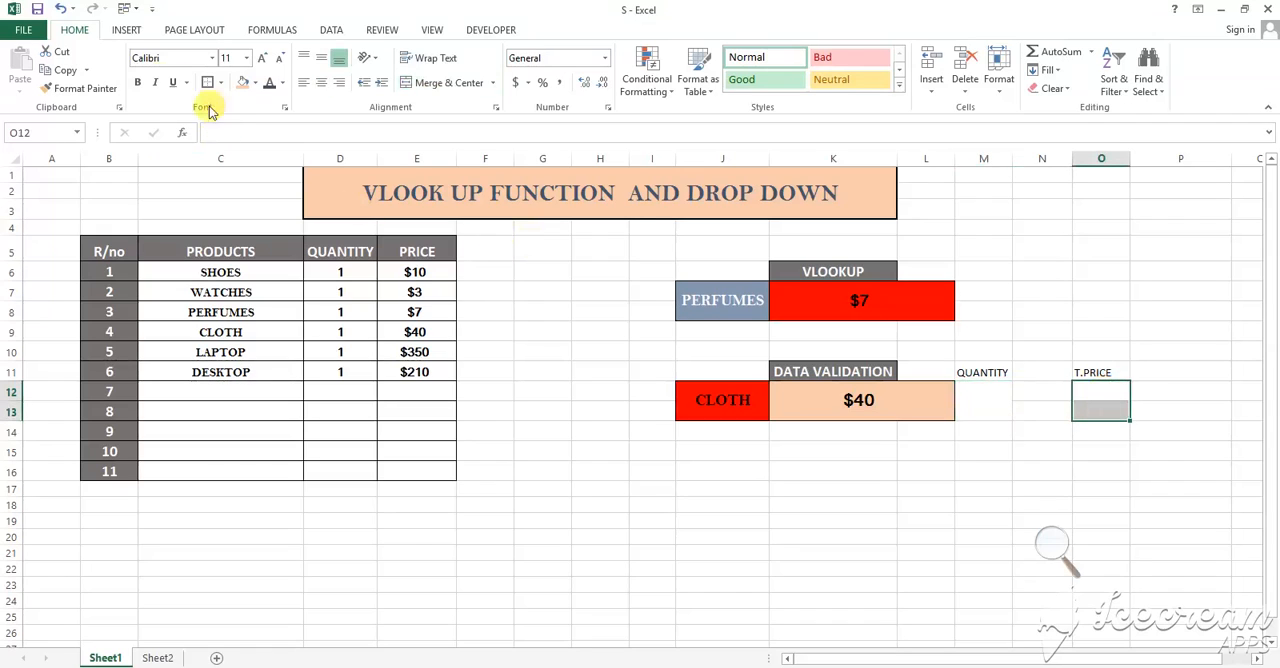
{"action": "left_click", "coordinate": [435, 82]}
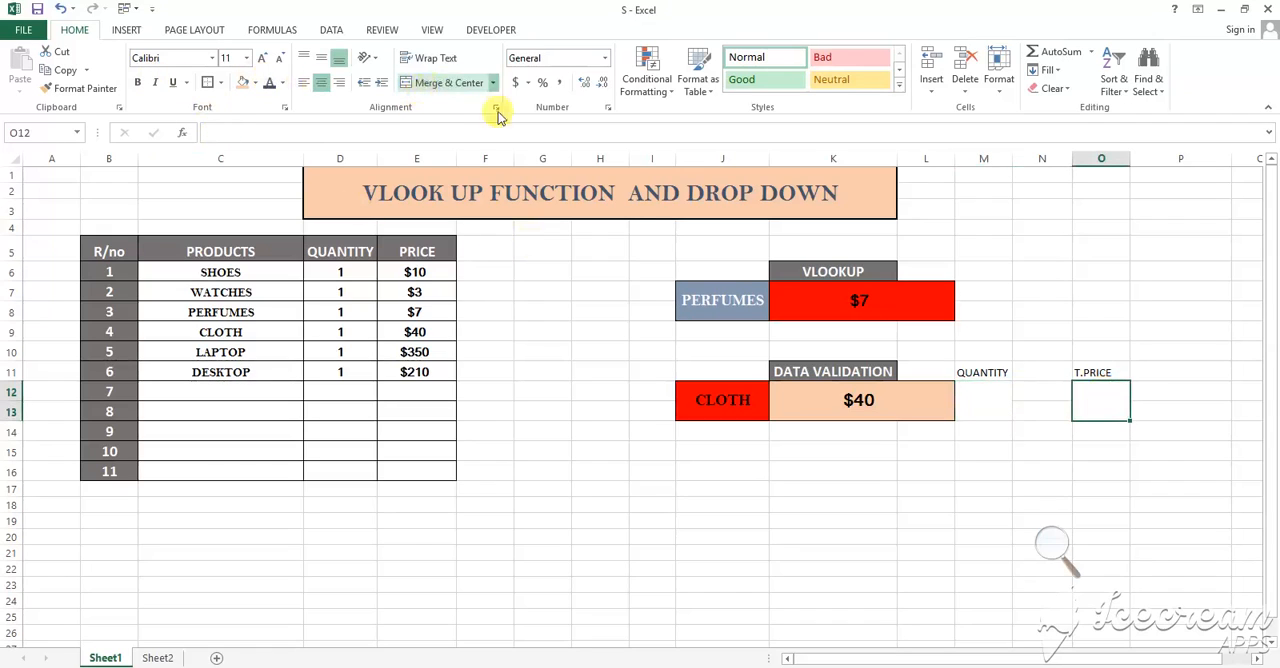
Enter a quantity of 4 in the merged cell M12
{"action": "left_click", "coordinate": [998, 394]}
{"action": "type", "text": "4"}
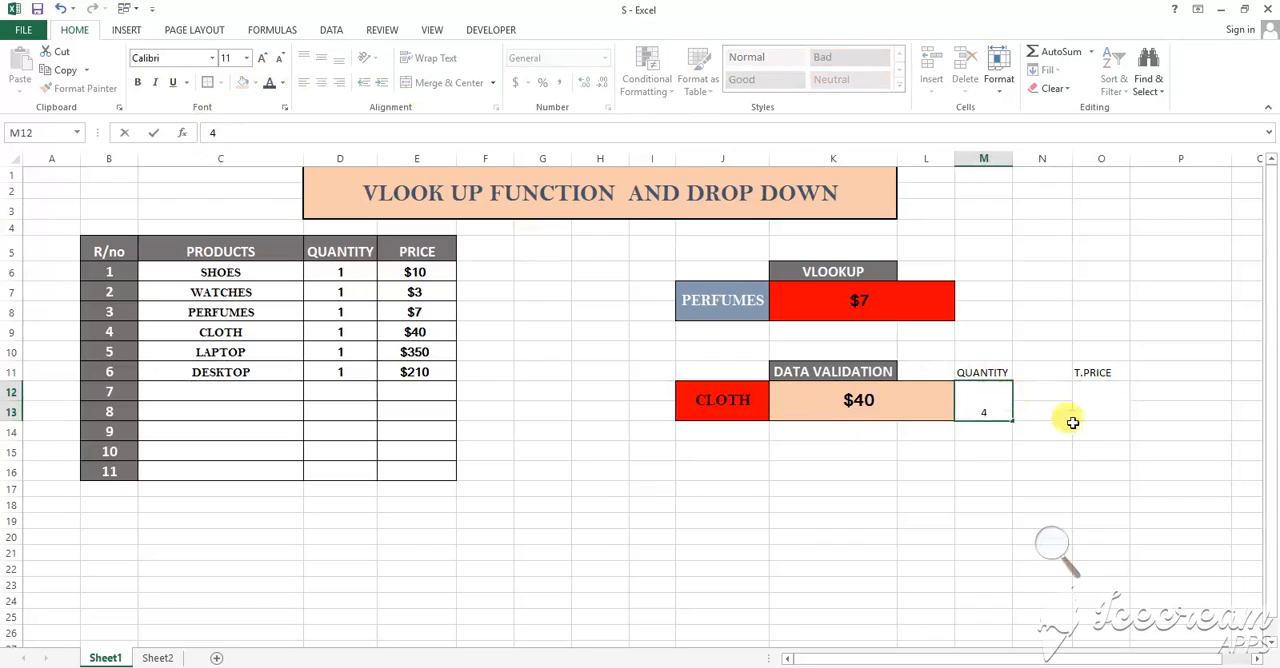
{"action": "left_click", "coordinate": [1036, 447]}
Compute the total price in O12 by multiplying the looked-up price by the quantity with the formula =K12*M12
{"action": "left_click", "coordinate": [1113, 396]}
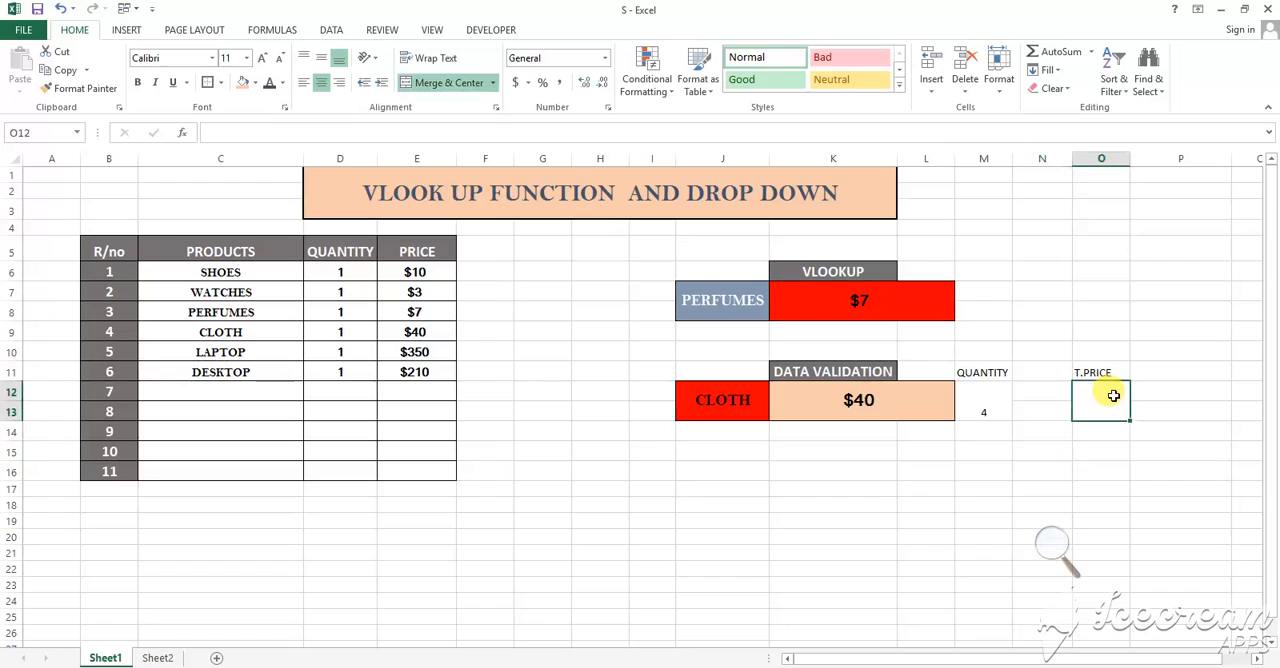
{"action": "type", "text": "="}
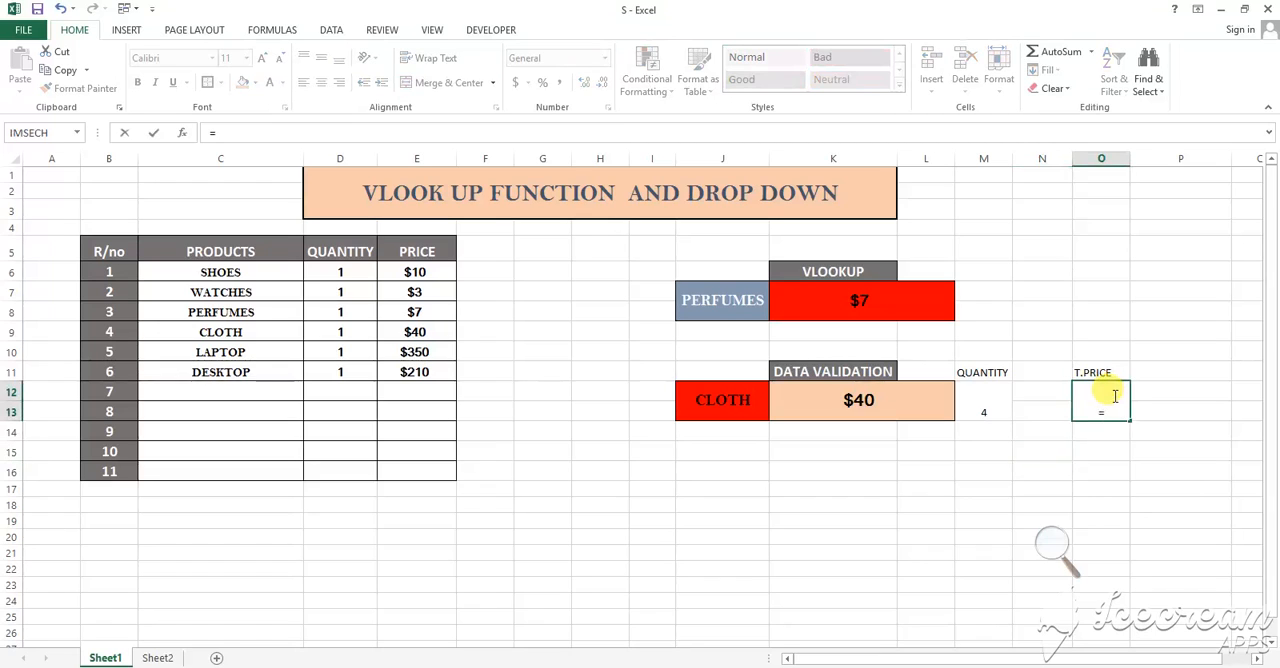
{"action": "left_click", "coordinate": [862, 399]}
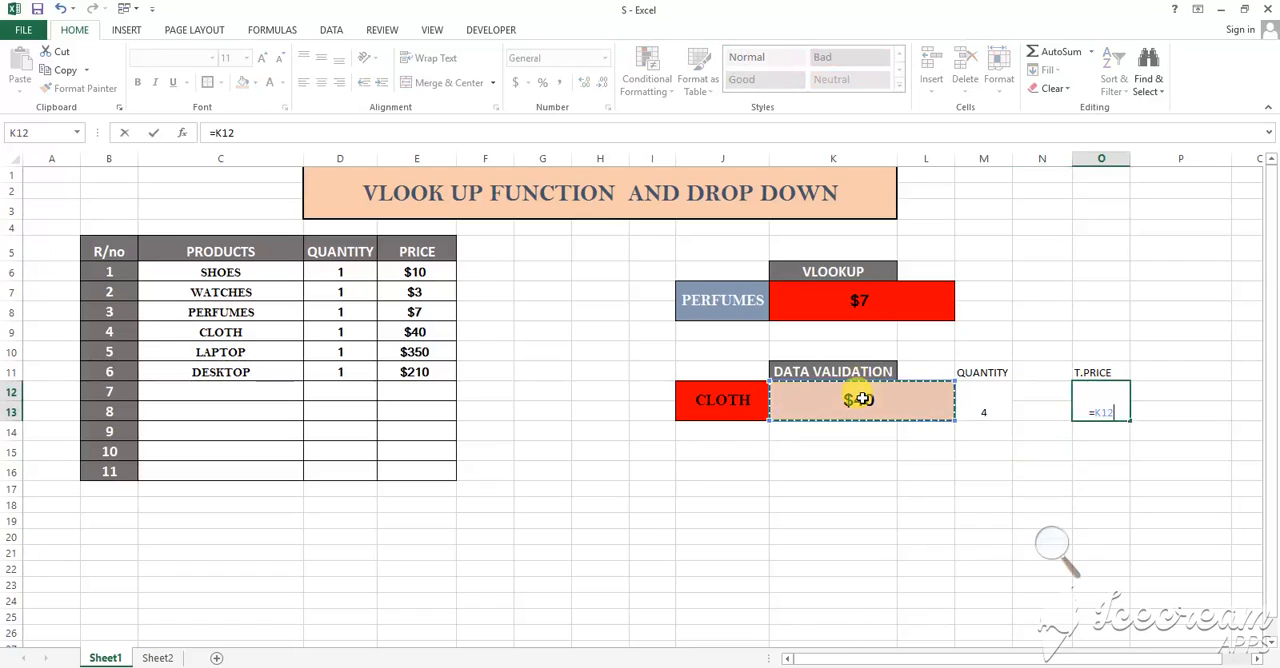
{"action": "type", "text": "*"}
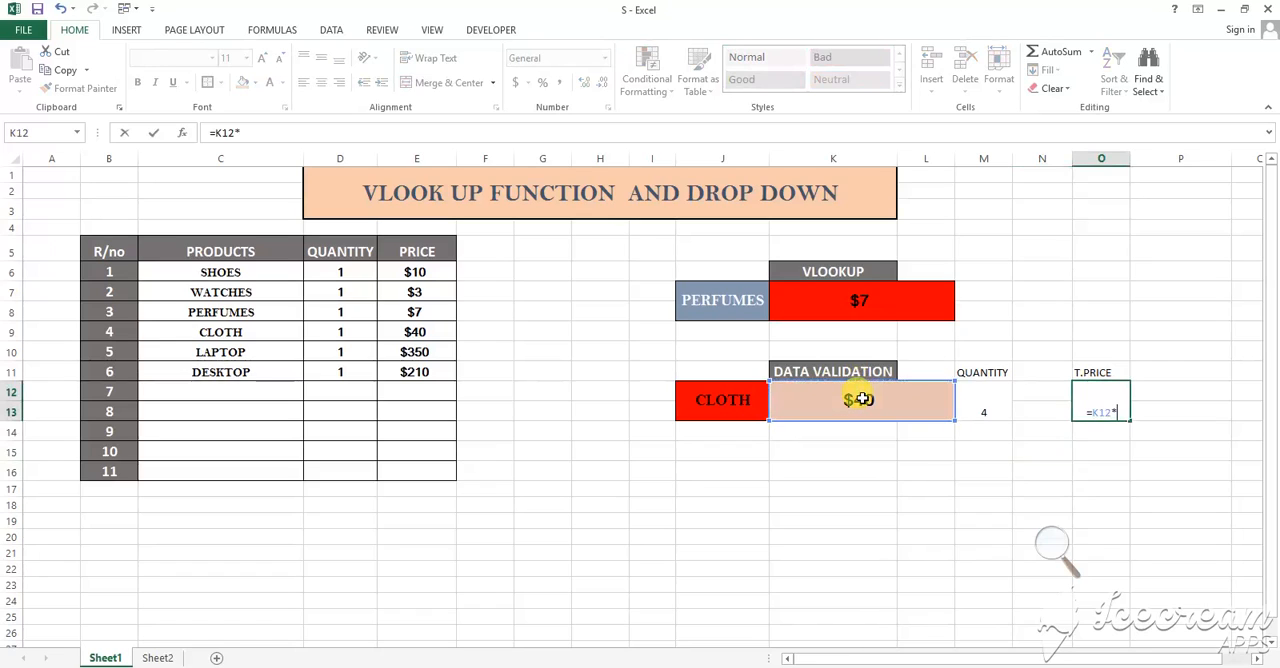
{"action": "left_click", "coordinate": [987, 398]}
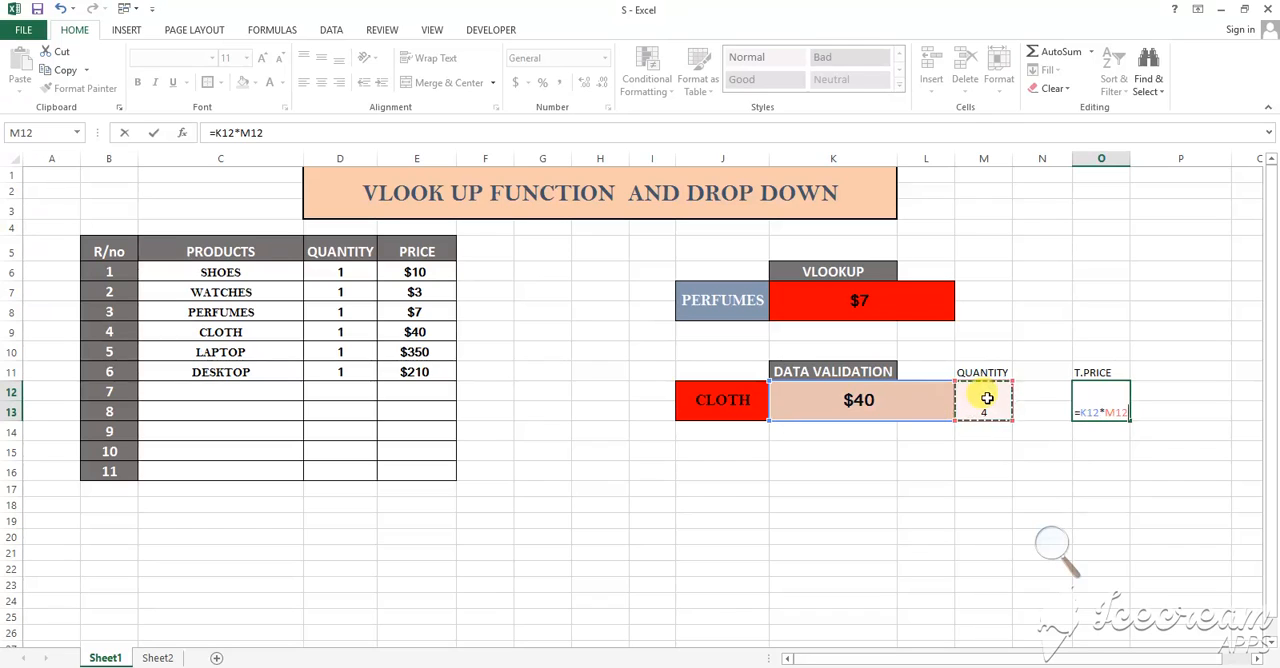
{"action": "key", "text": "Return"}
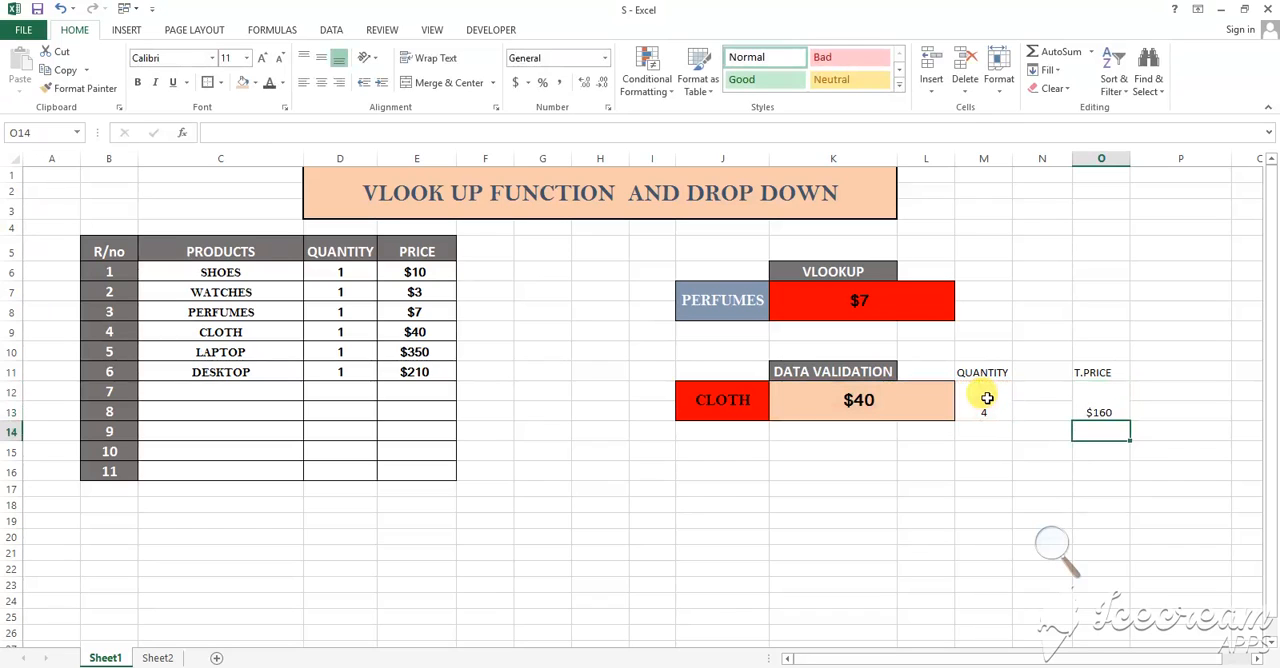
Copy the formatting of the looked-up price in K12 to the total price in O12 and the quantity in M12
{"action": "left_click", "coordinate": [864, 405]}
{"action": "left_click", "coordinate": [75, 88]}
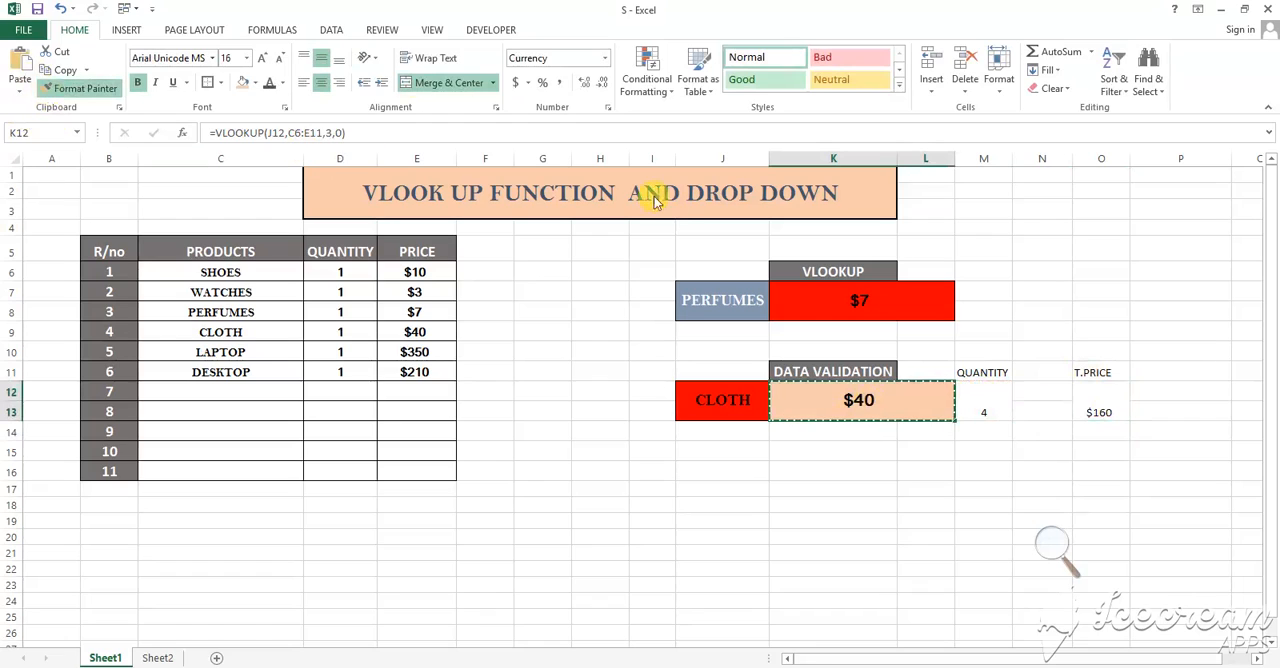
{"action": "left_click", "coordinate": [1081, 403]}
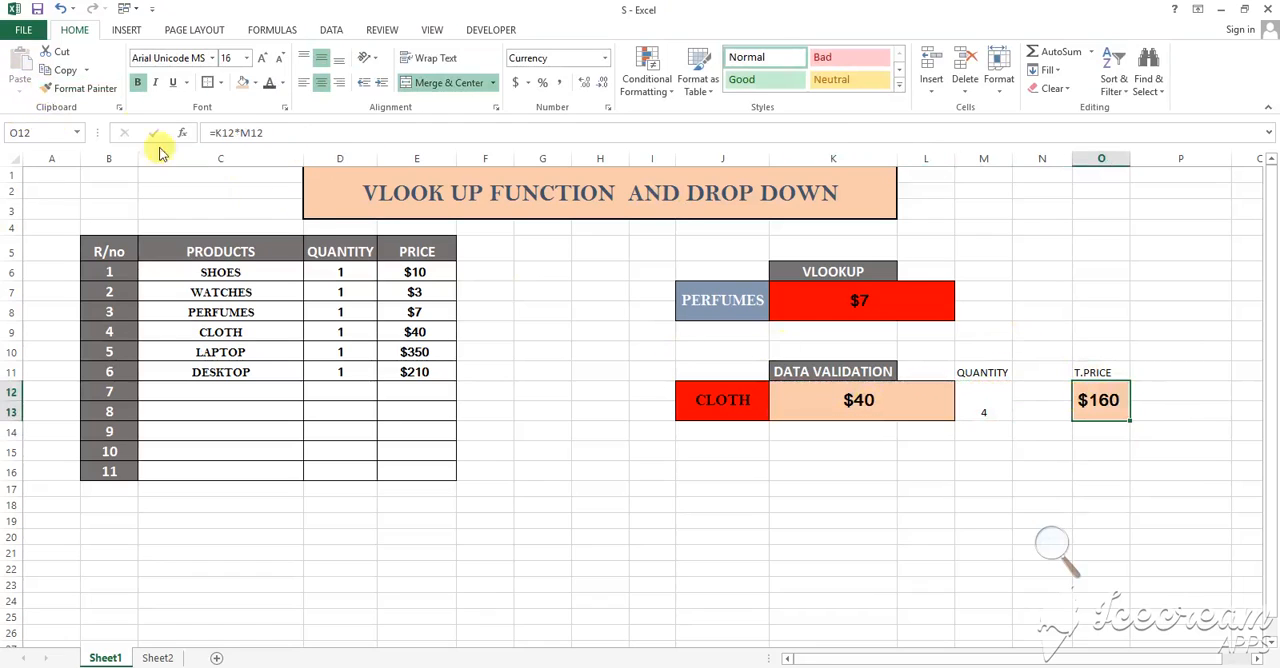
{"action": "left_click", "coordinate": [92, 97]}
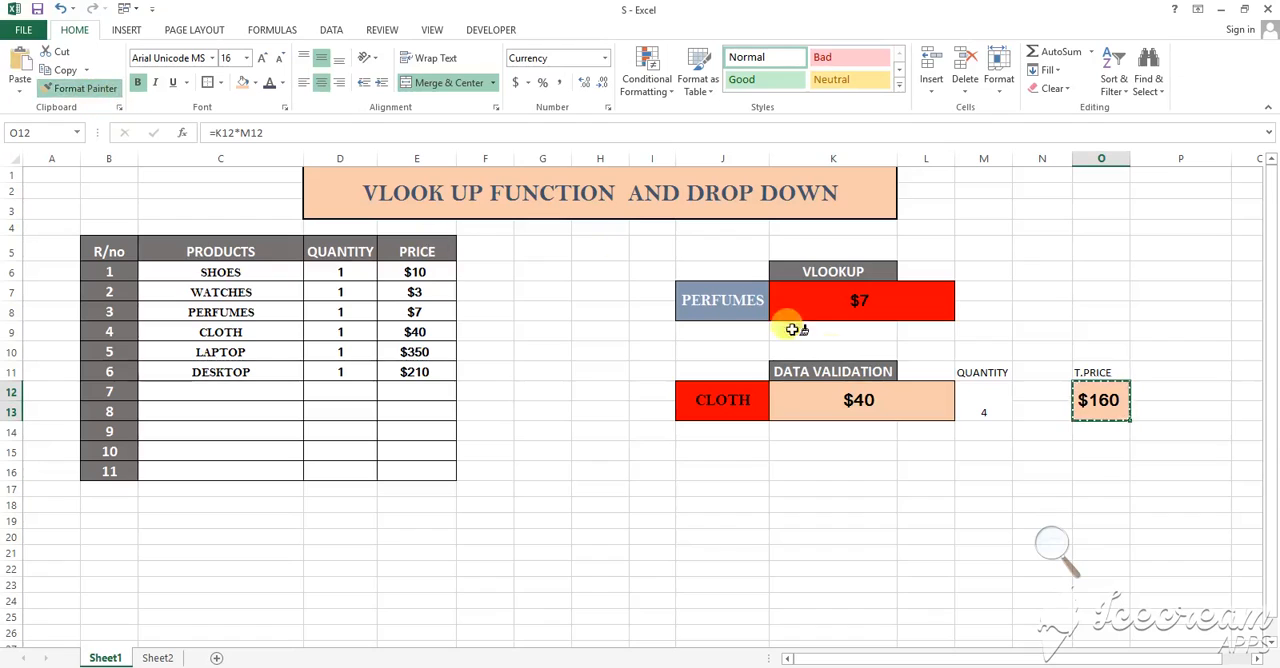
{"action": "left_click", "coordinate": [975, 397]}
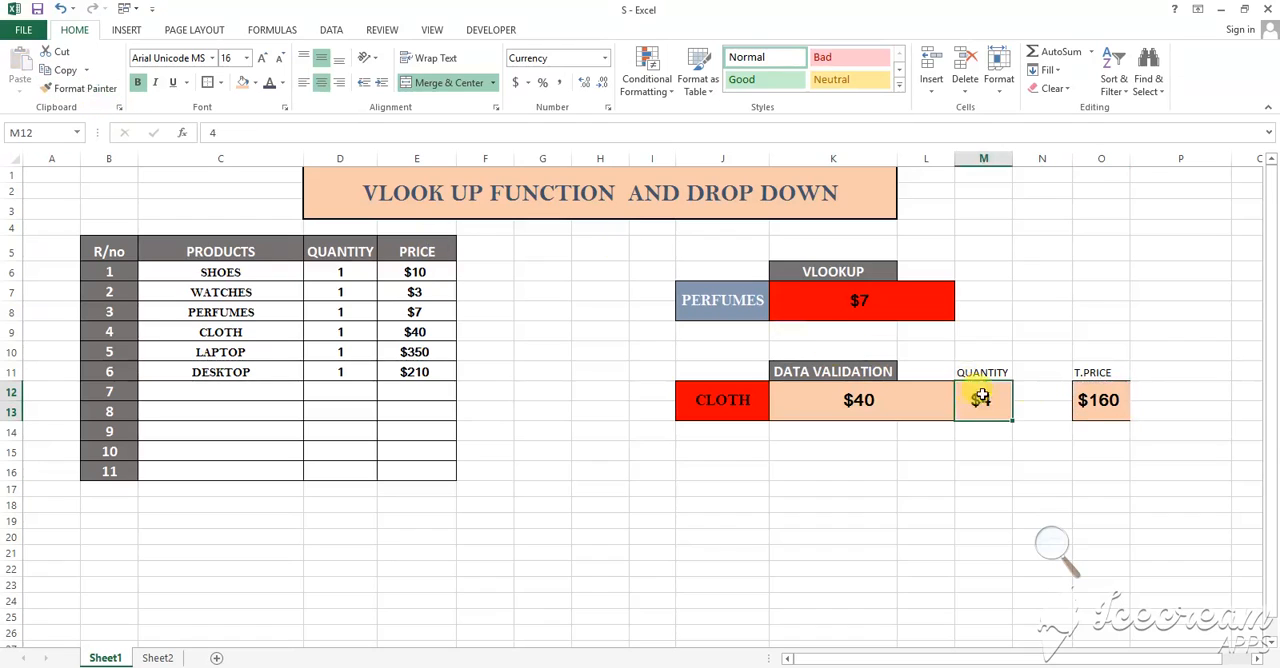
Test the total price by choosing LAPTOP and SHOES from the product drop-down in J12, and reopen the product list
{"action": "left_click", "coordinate": [730, 400]}
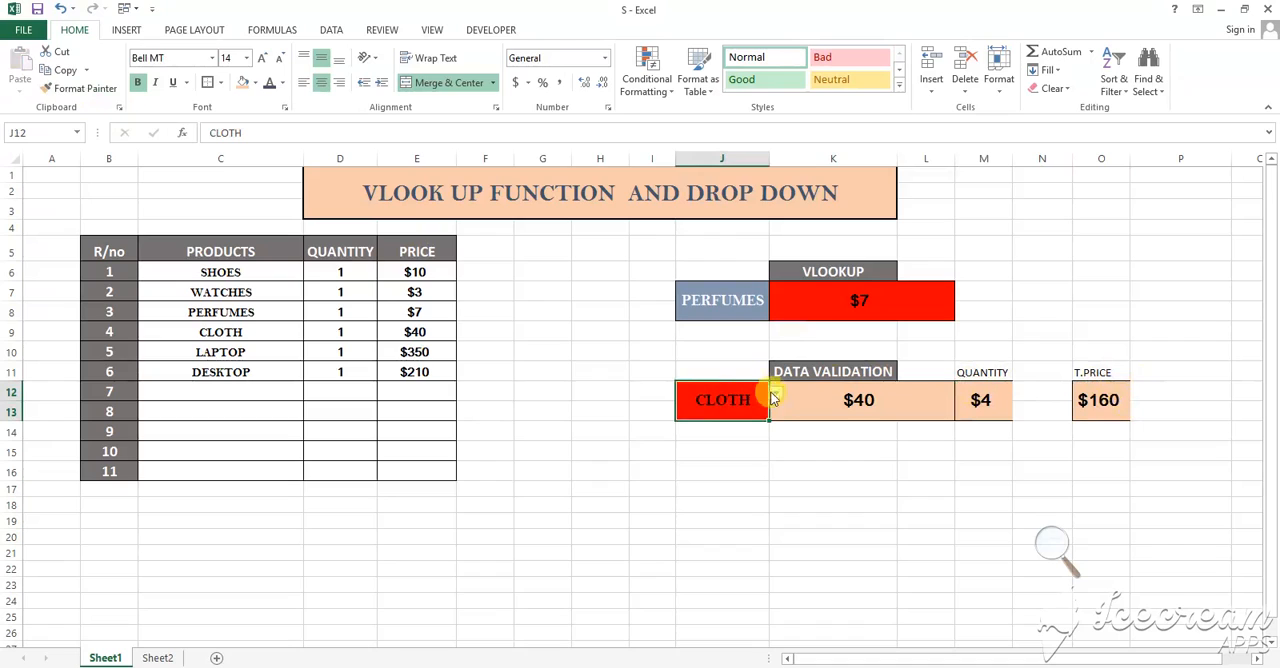
{"action": "left_click", "coordinate": [775, 393]}
{"action": "left_click", "coordinate": [741, 449]}
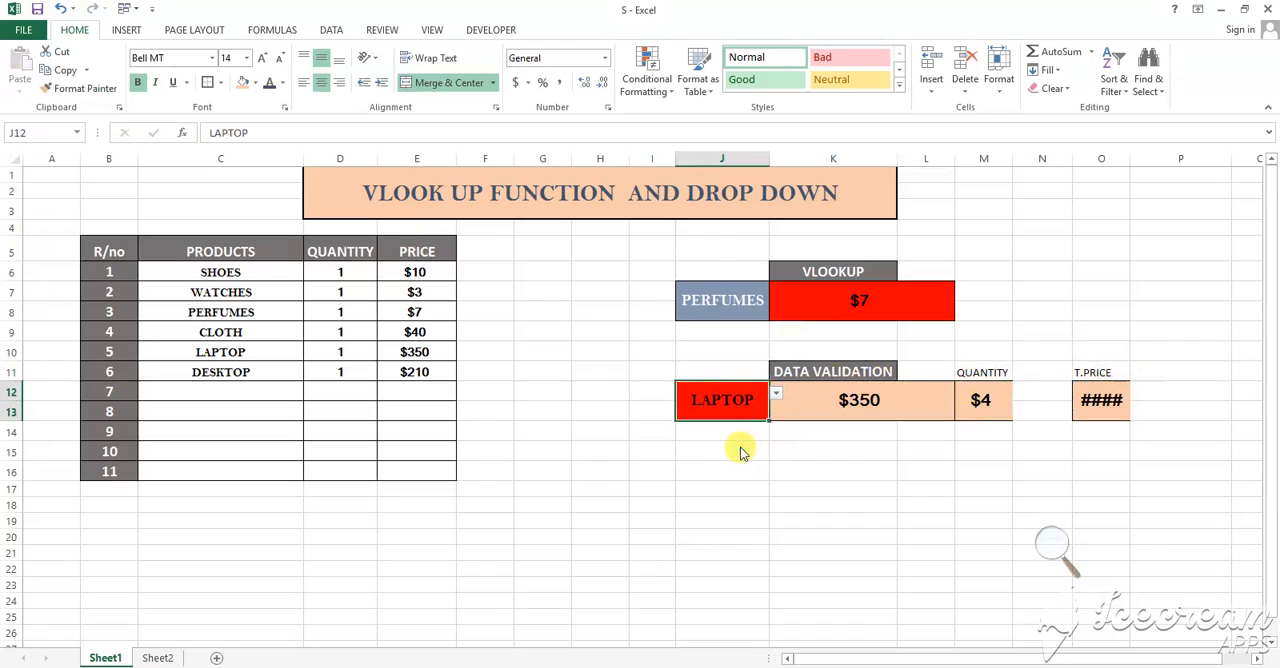
{"action": "left_click", "coordinate": [775, 393]}
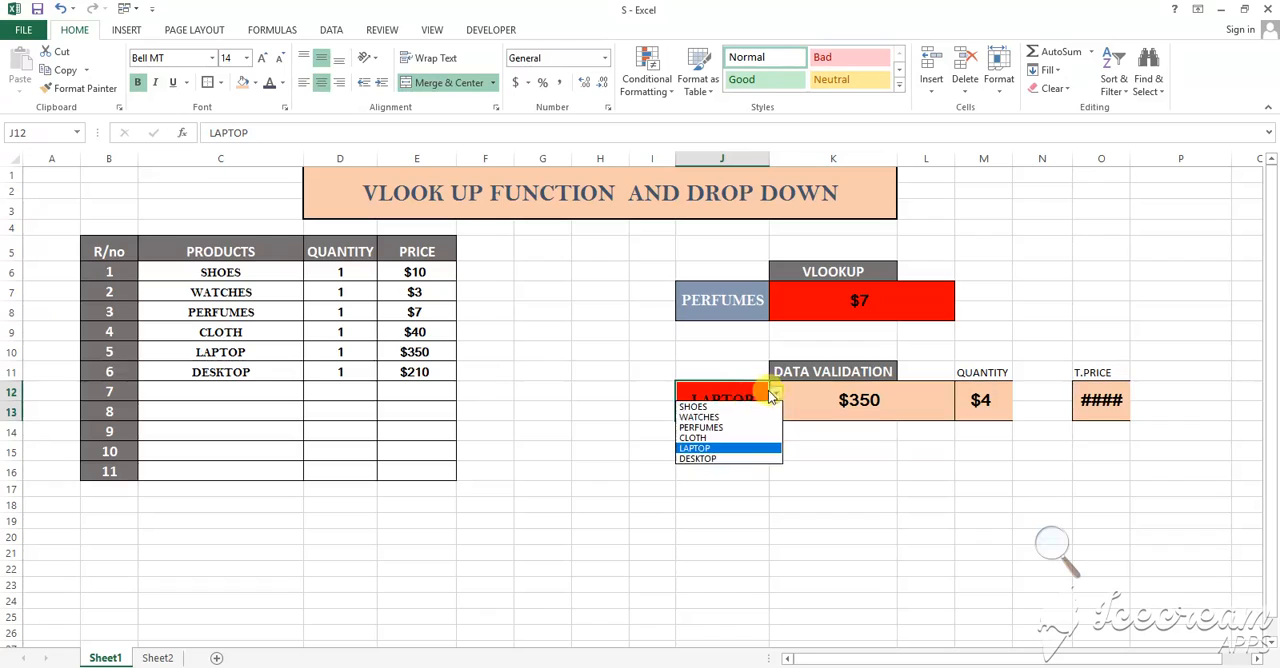
{"action": "left_click", "coordinate": [741, 408]}
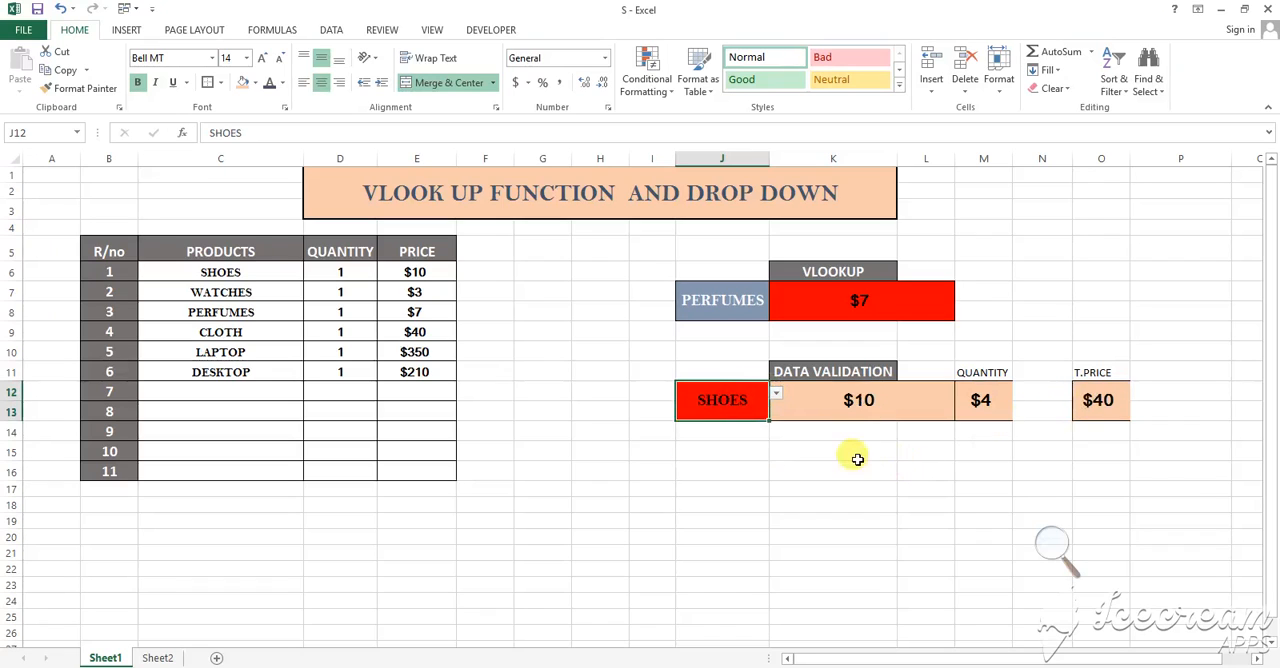
{"action": "left_click", "coordinate": [778, 397]}
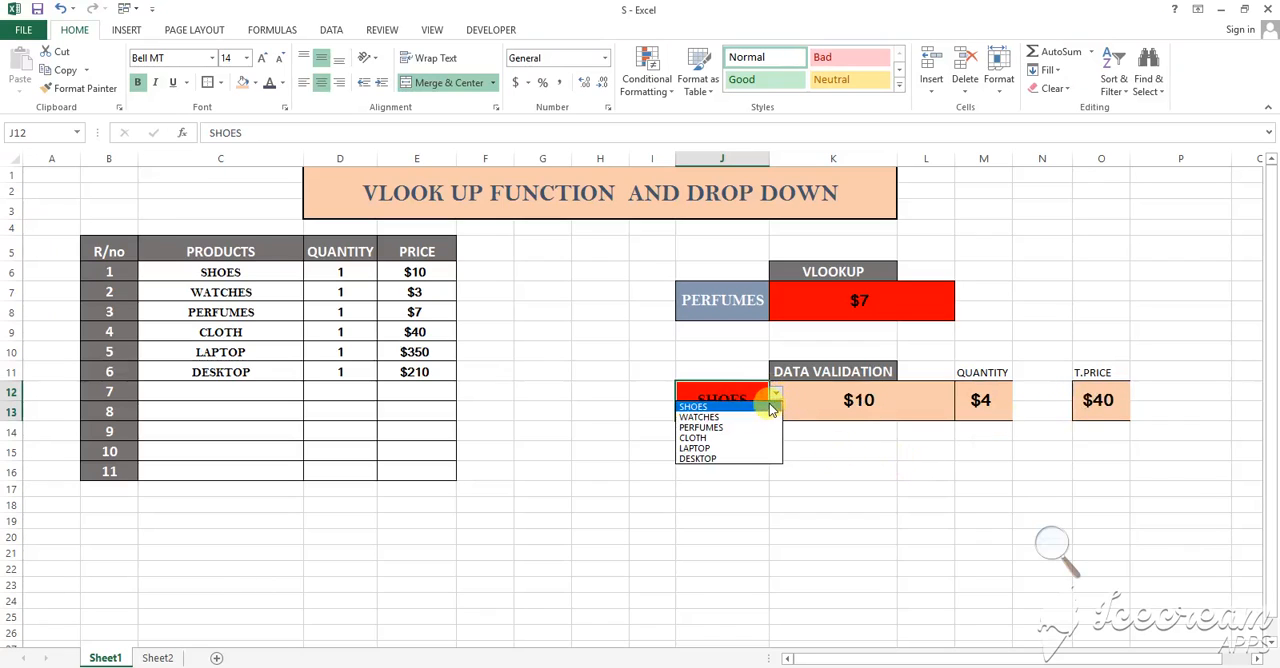